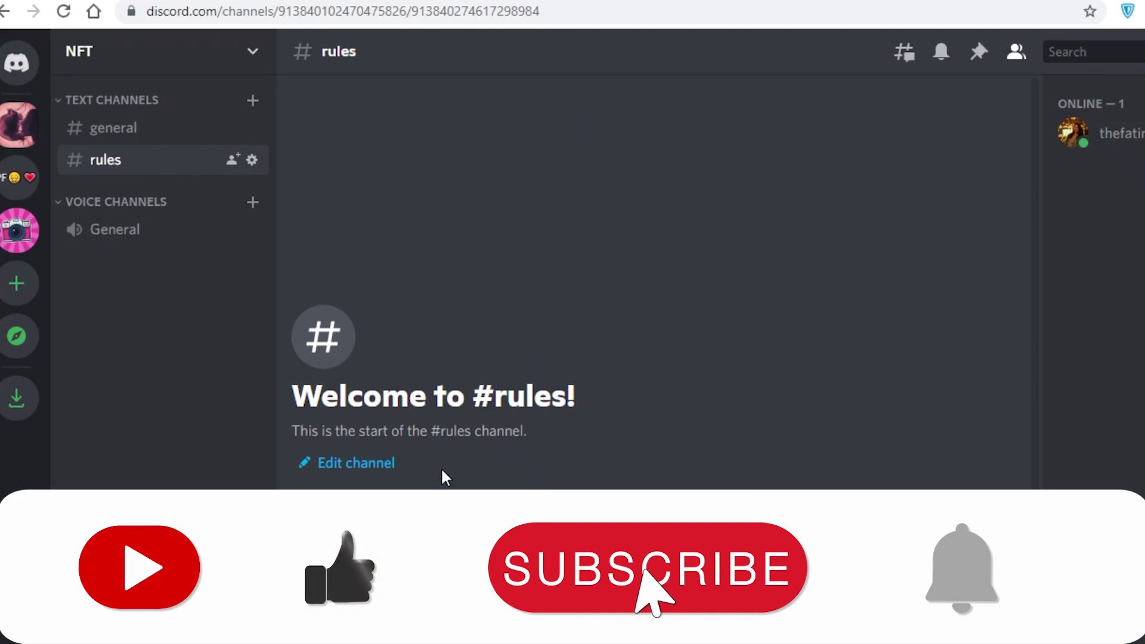
Create the #announcement text channel, fixing its spelling, and open its channel settings.
left_click(250, 104)
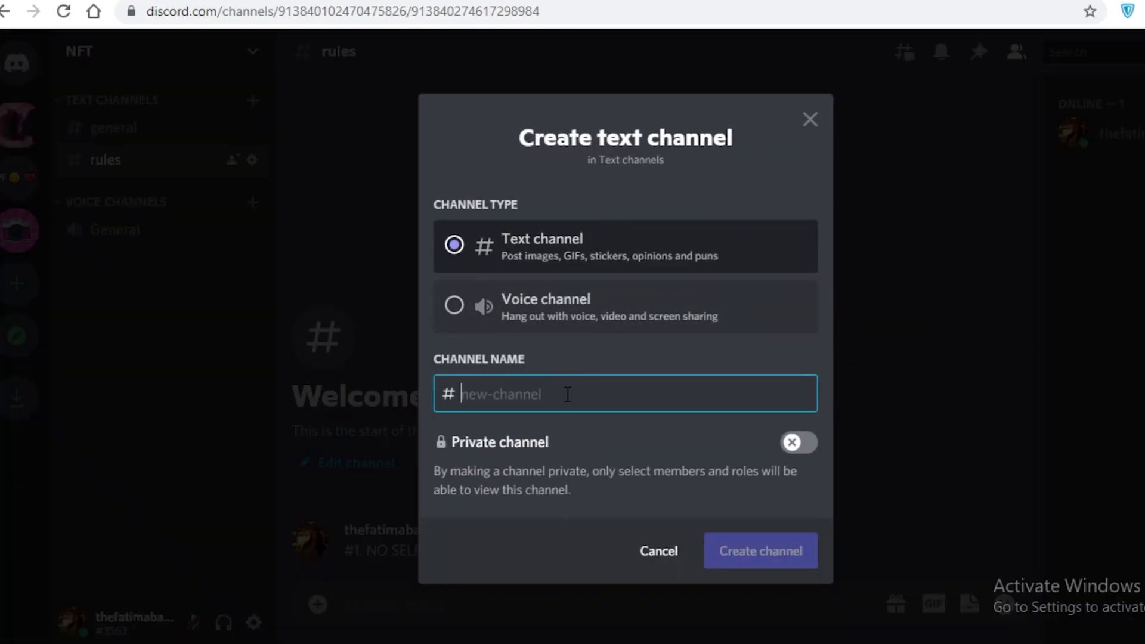
type("announcment")
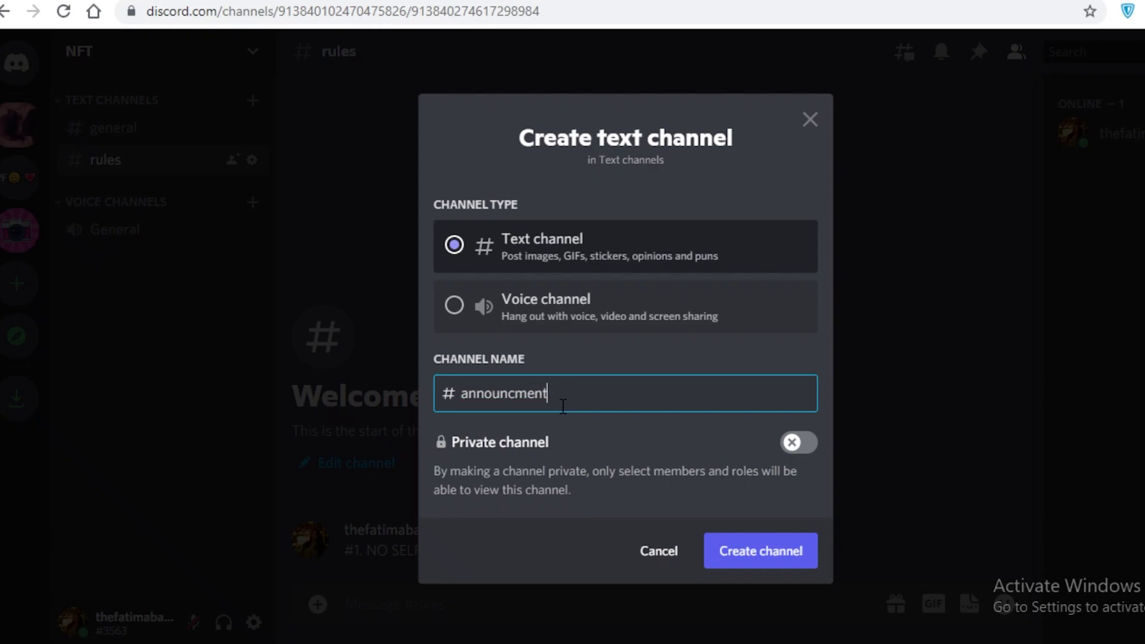
right_click(562, 406)
left_click(605, 186)
left_click(730, 554)
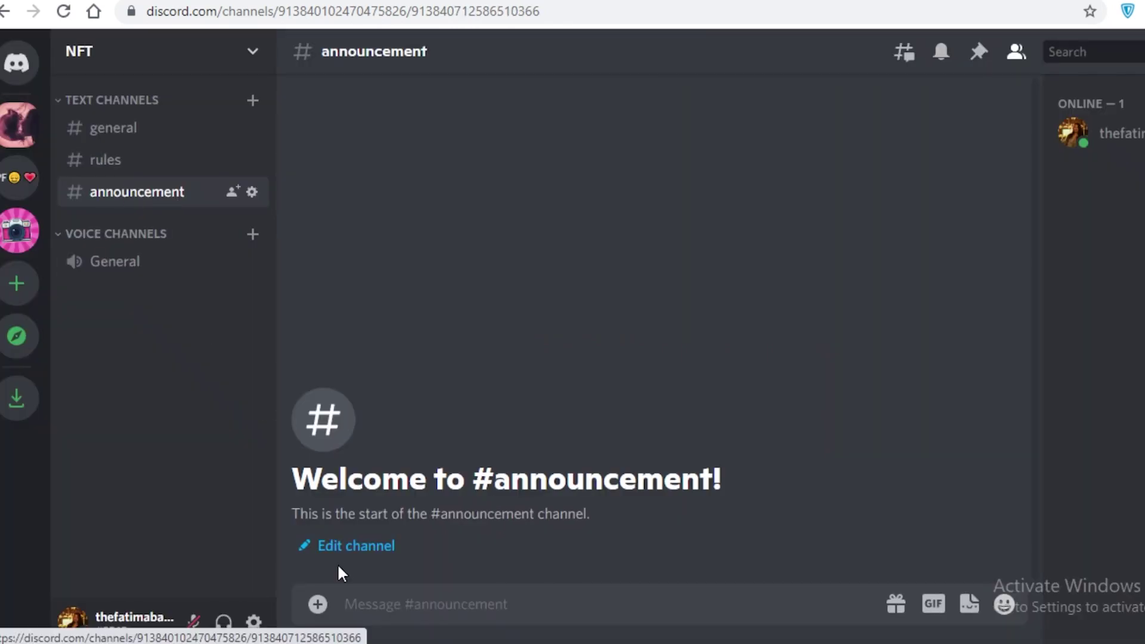
left_click(343, 545)
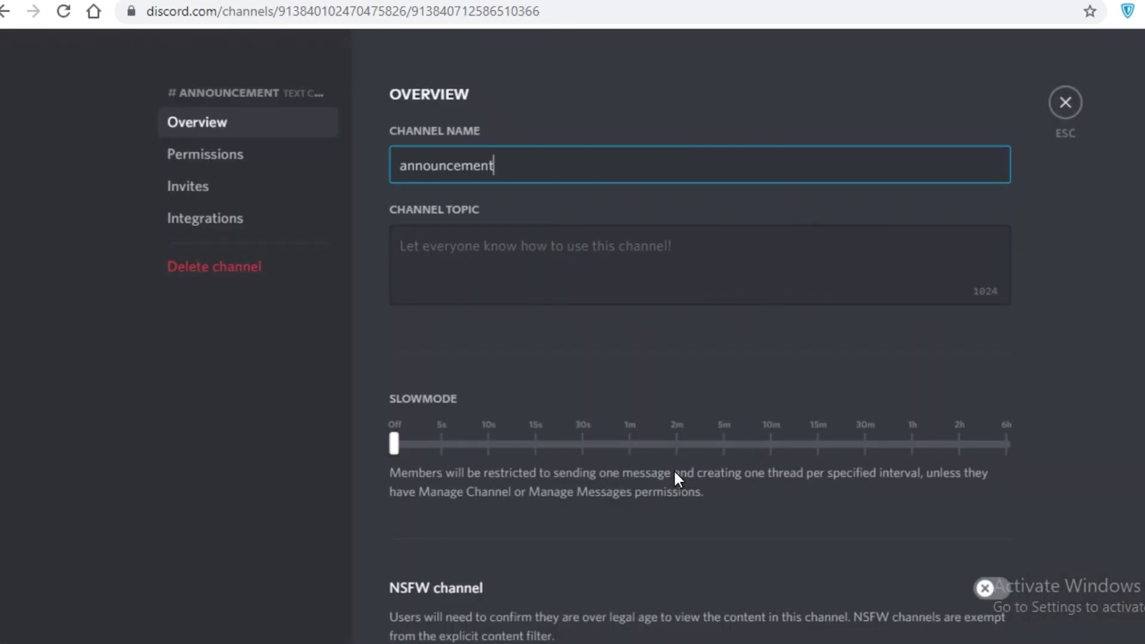
left_click(206, 154)
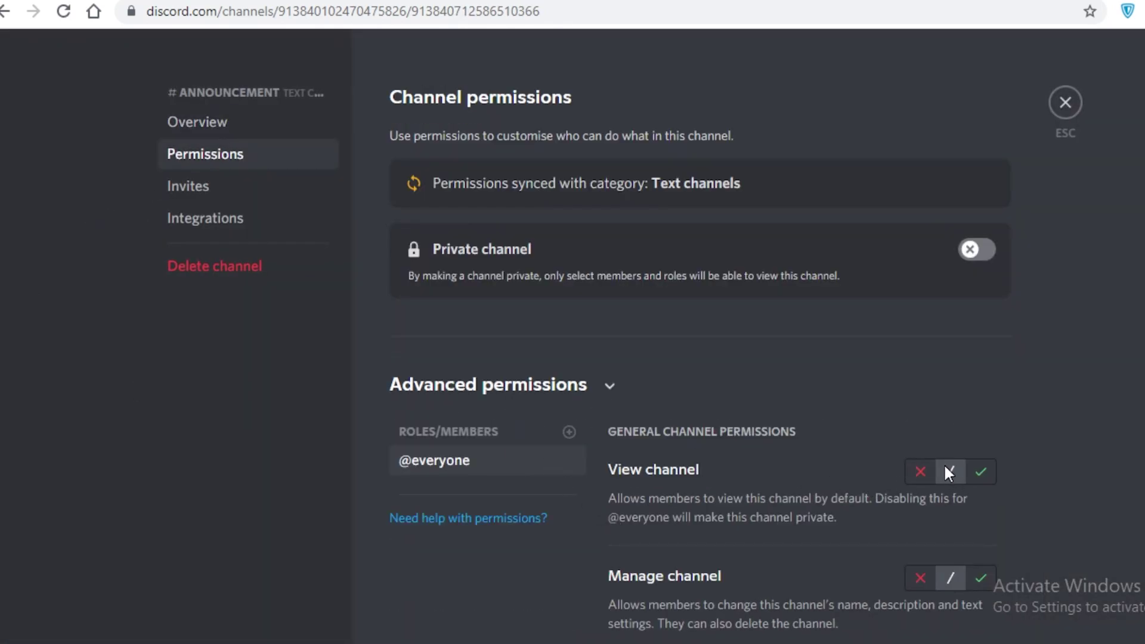
left_click(921, 471)
scroll(1062, 420, "down", 9)
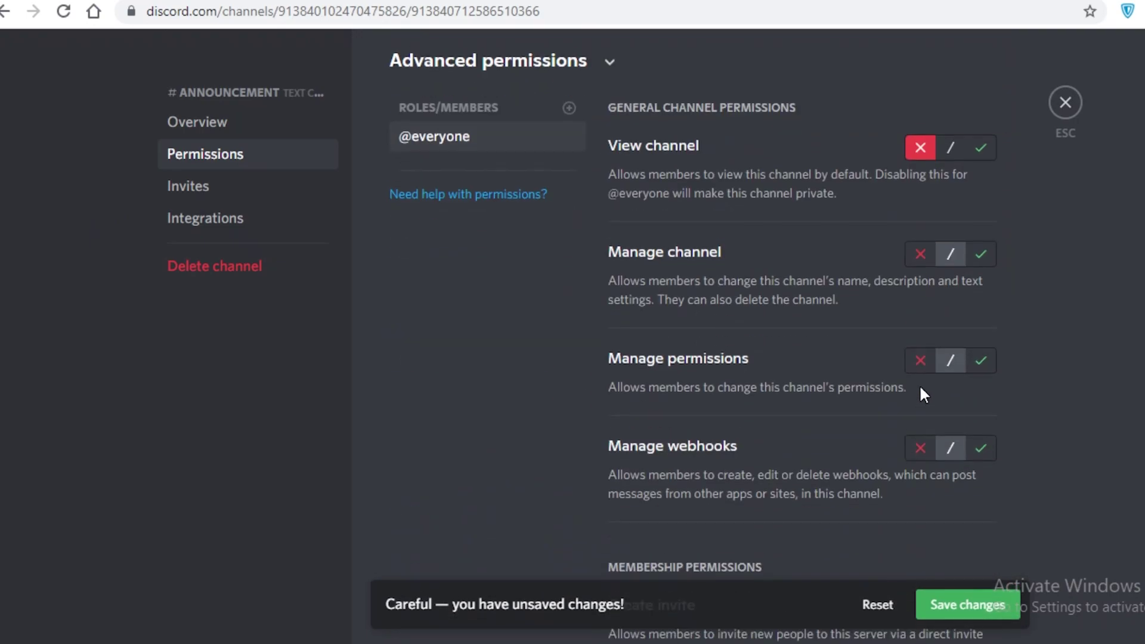
scroll(913, 269, "down", 5)
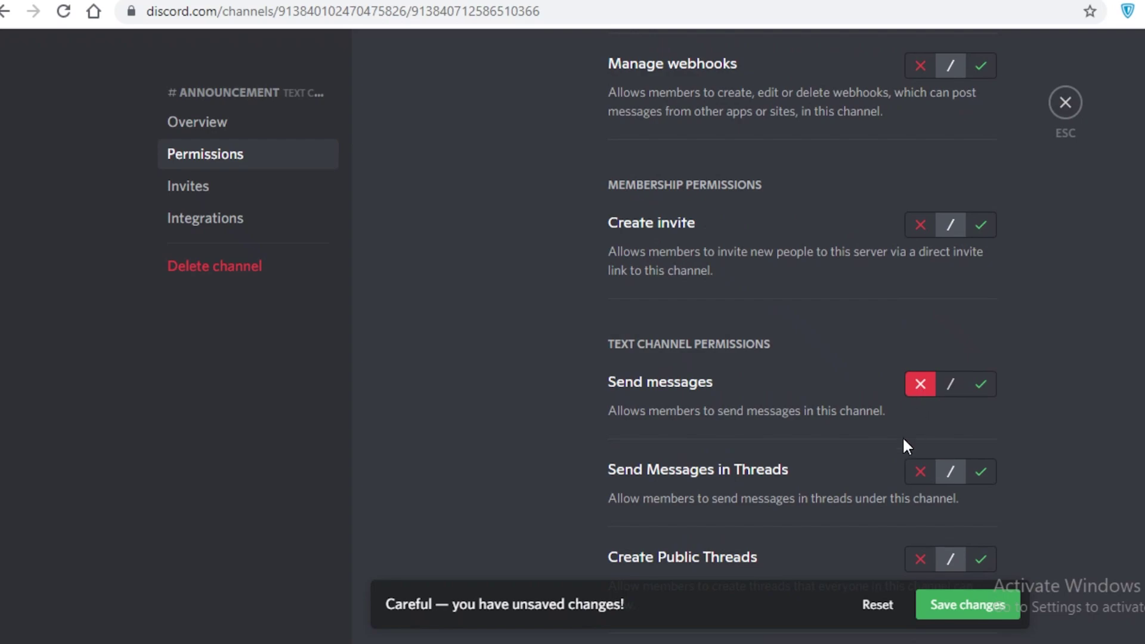
left_click(987, 613)
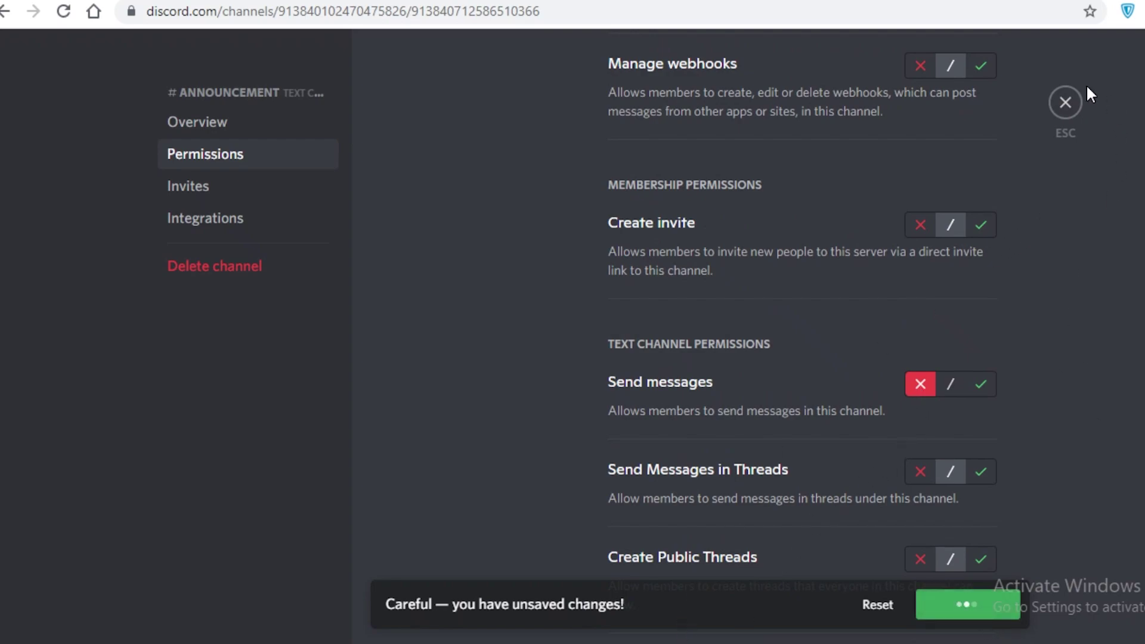
left_click(1065, 102)
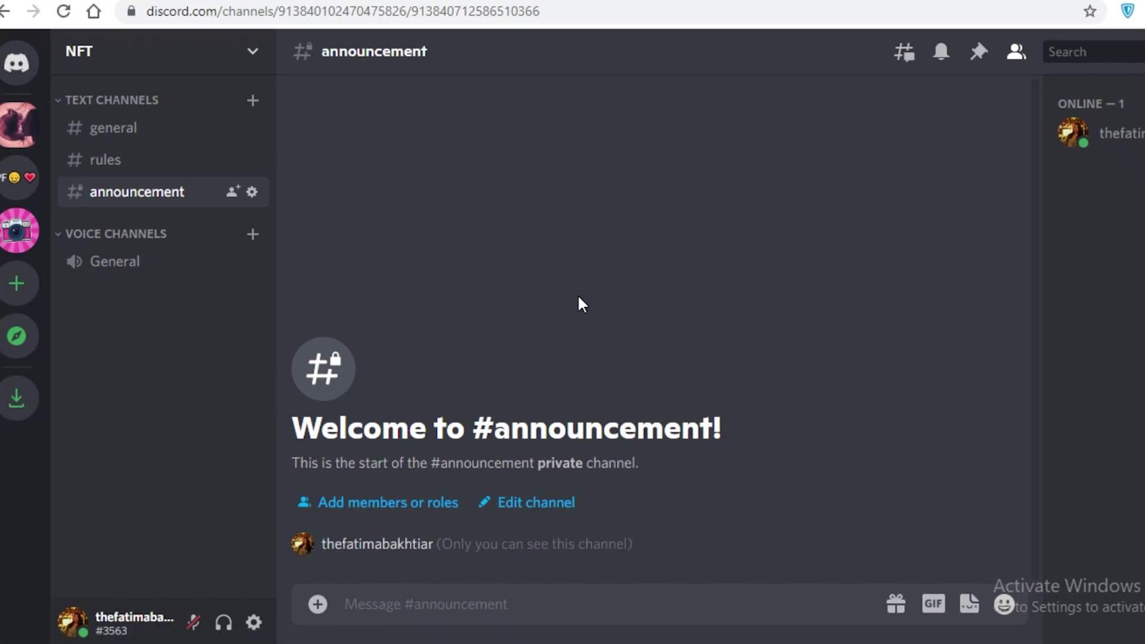
Switch to the #general channel and scroll through its messages.
left_click(125, 143)
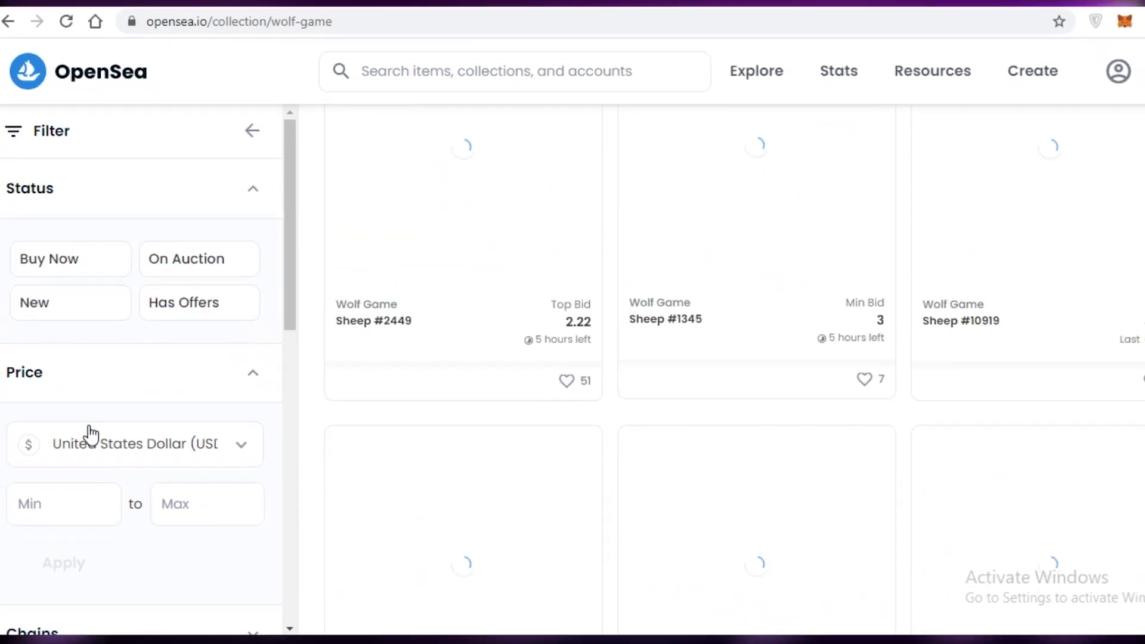
scroll(639, 366, "down", 5)
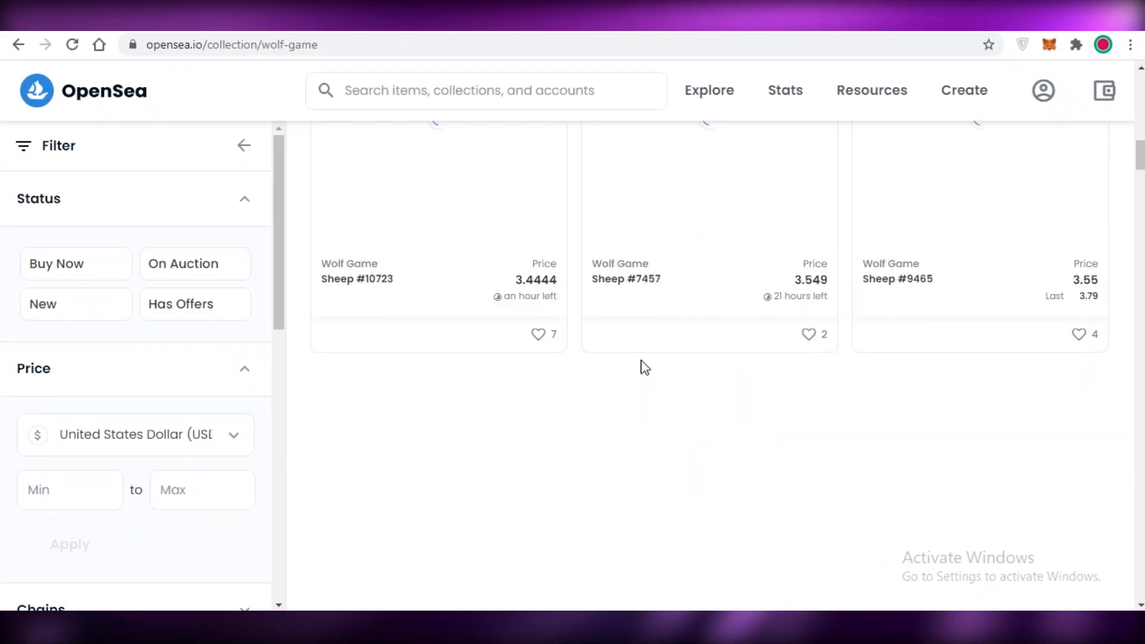
scroll(897, 404, "up", 5)
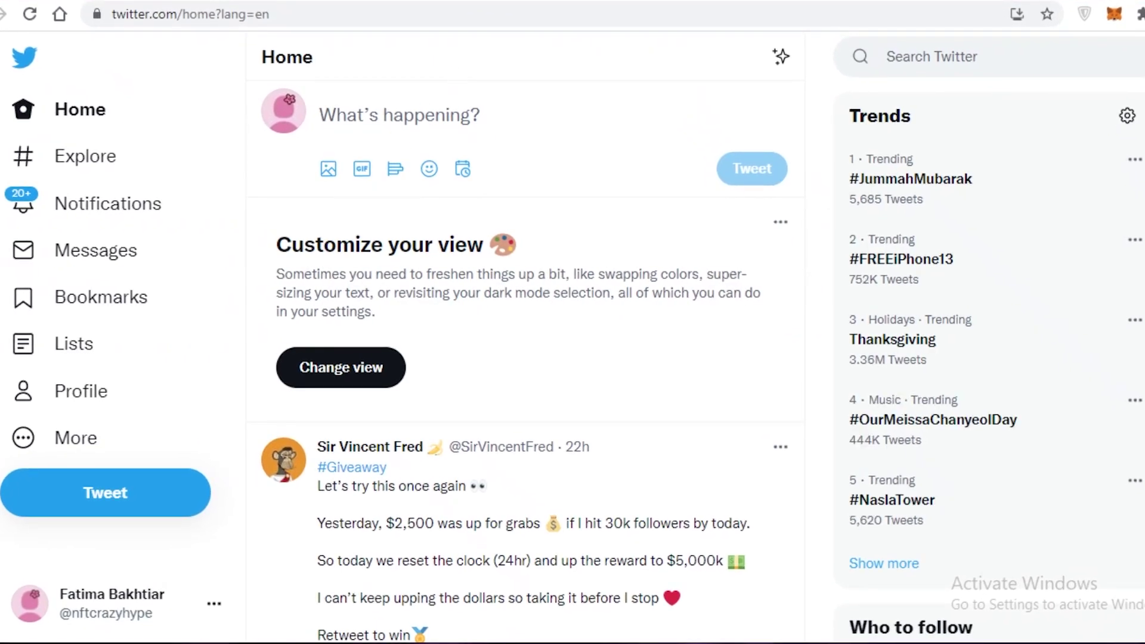
Scroll the Home feed to the diamond-teeth ape tweet and open its author's profile.
scroll(617, 276, "down", 15)
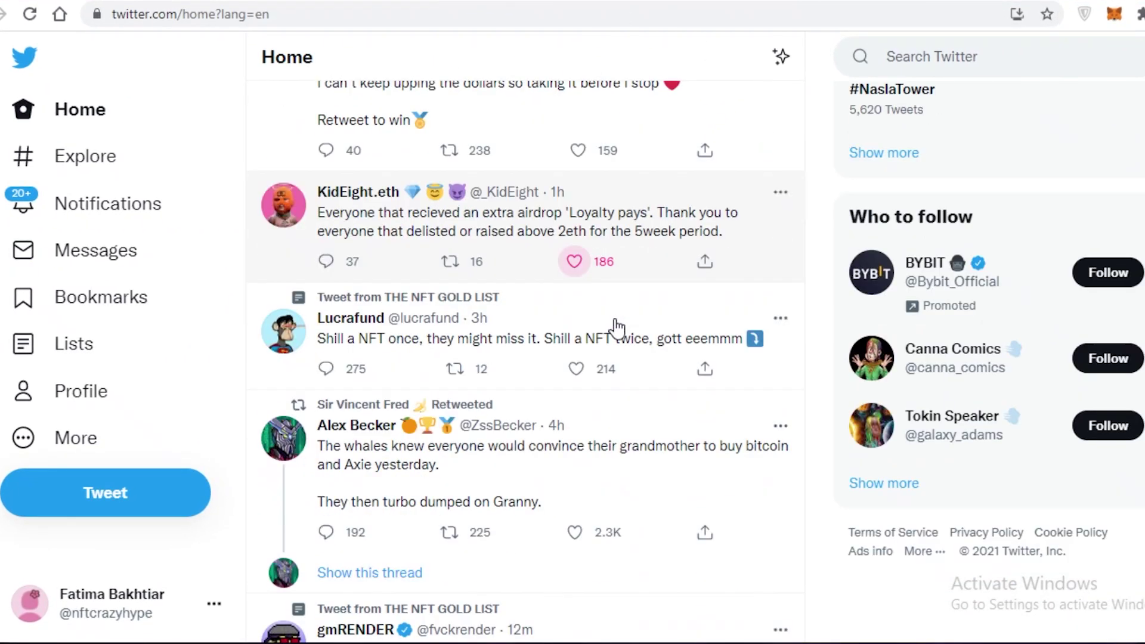
scroll(628, 355, "down", 7)
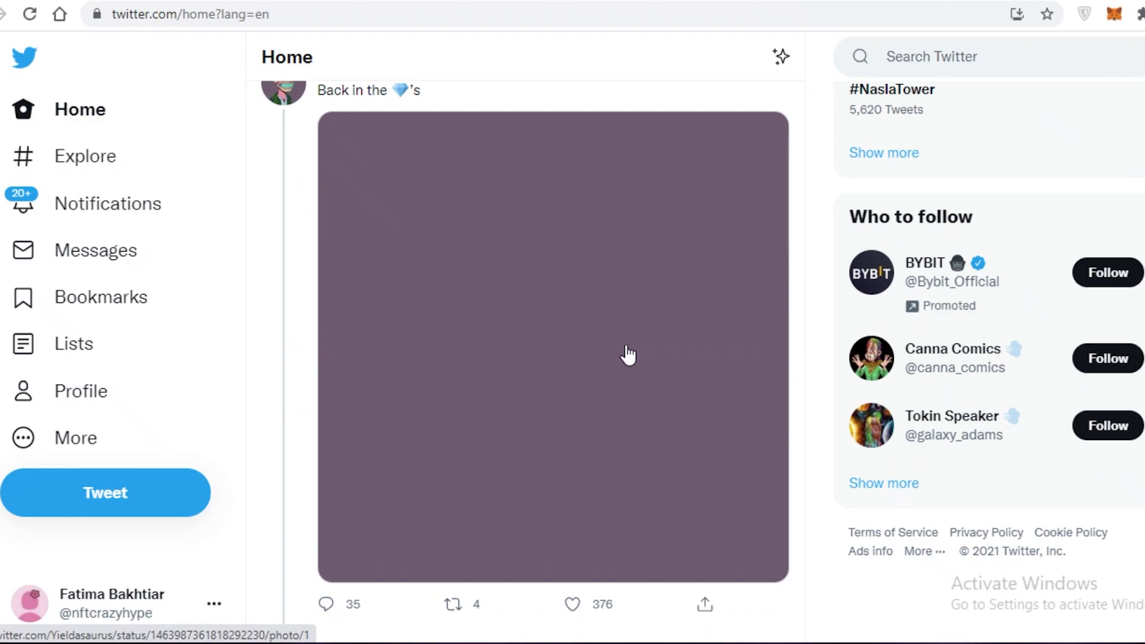
scroll(628, 354, "down", 10)
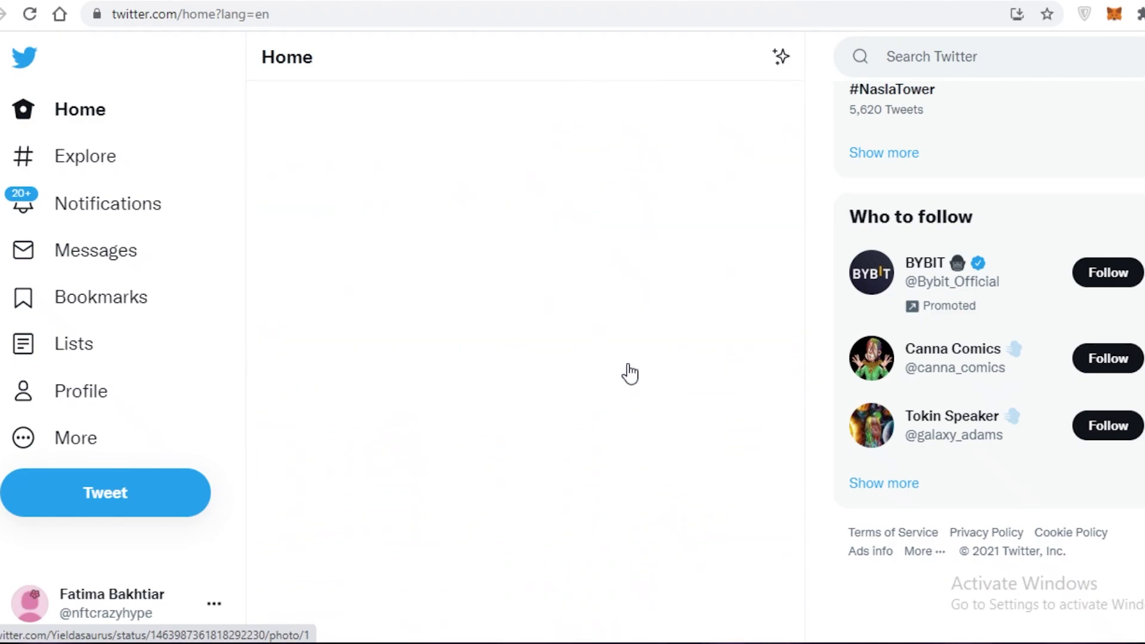
scroll(632, 384, "up", 10)
scroll(626, 400, "down", 2)
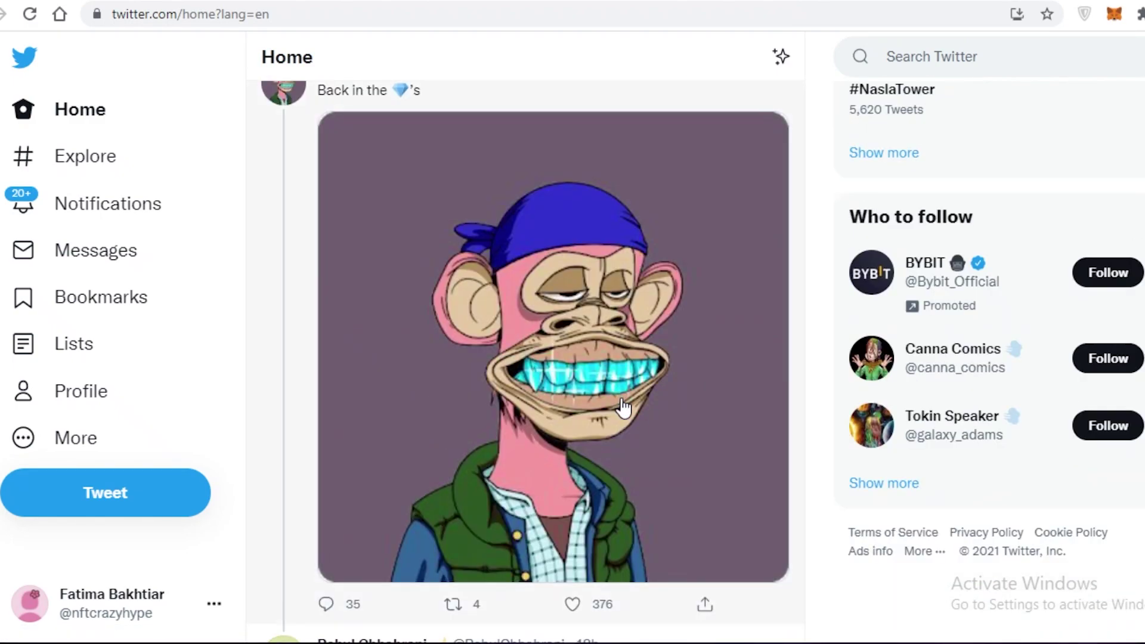
scroll(623, 408, "up", 3)
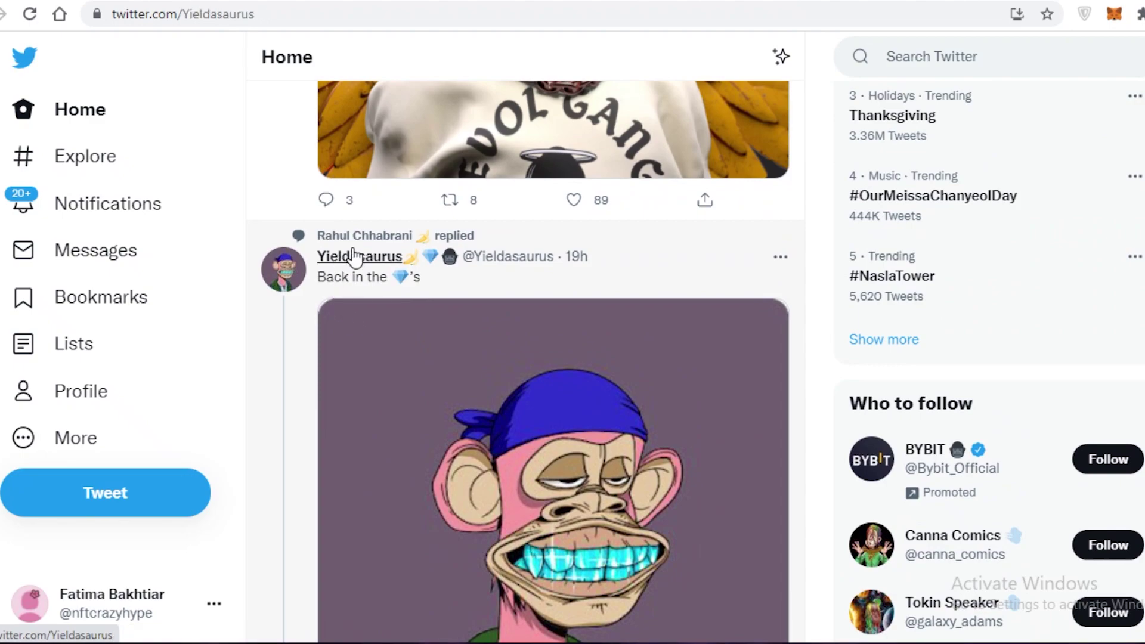
left_click(355, 256)
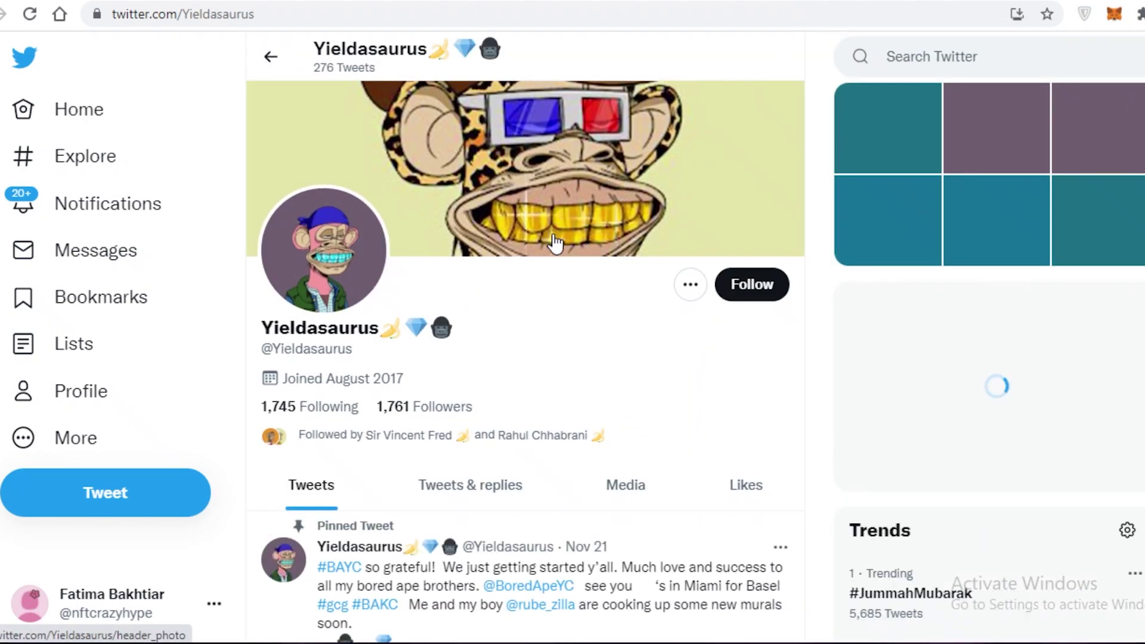
scroll(573, 209, "down", 5)
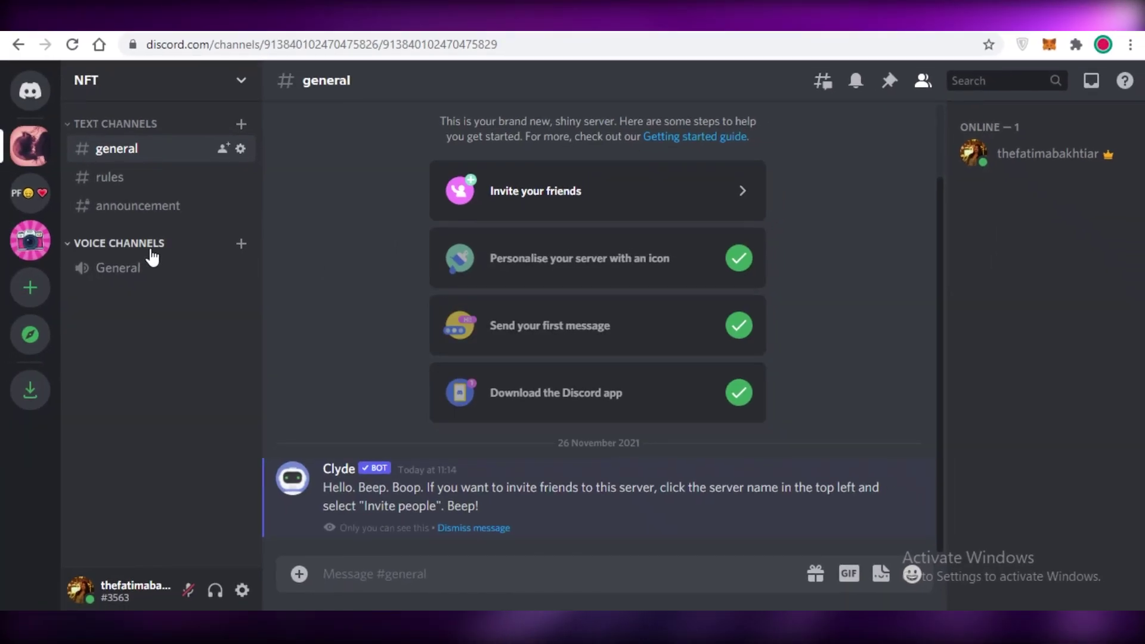
Add a #pixelartnfts text channel, then collapse the TEXT CHANNELS list.
left_click(232, 115)
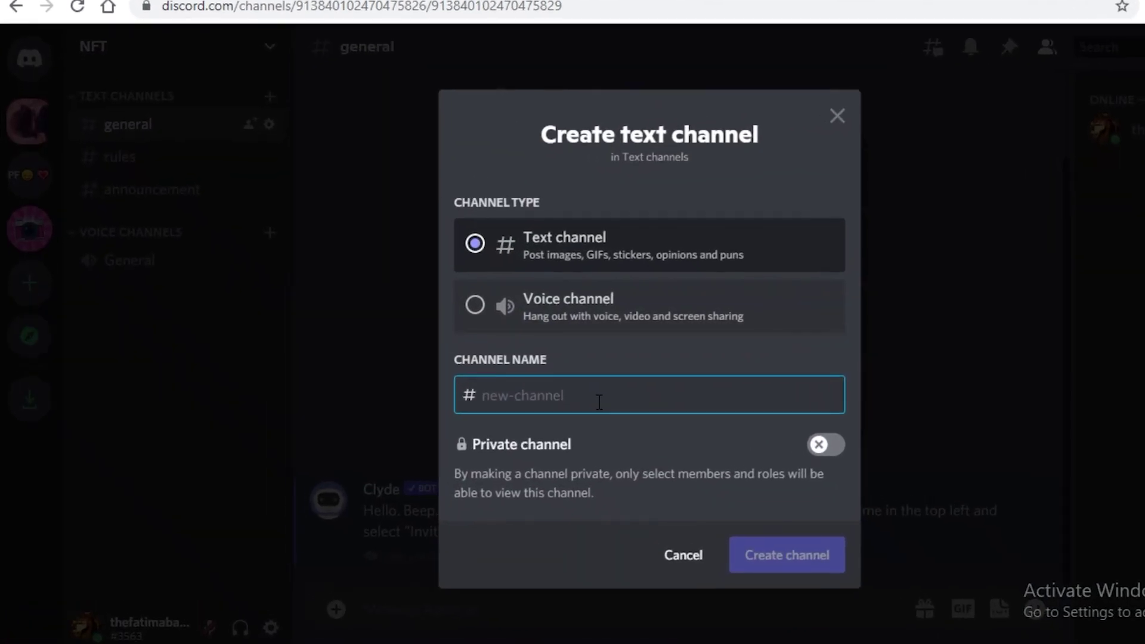
type("pixelartnfts")
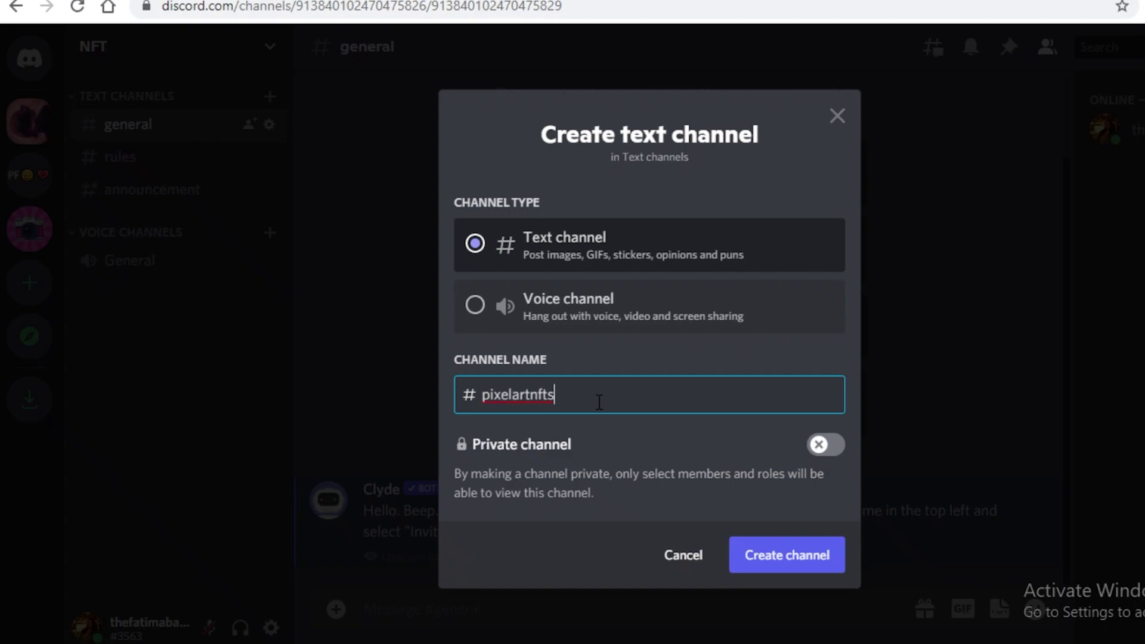
key("Return")
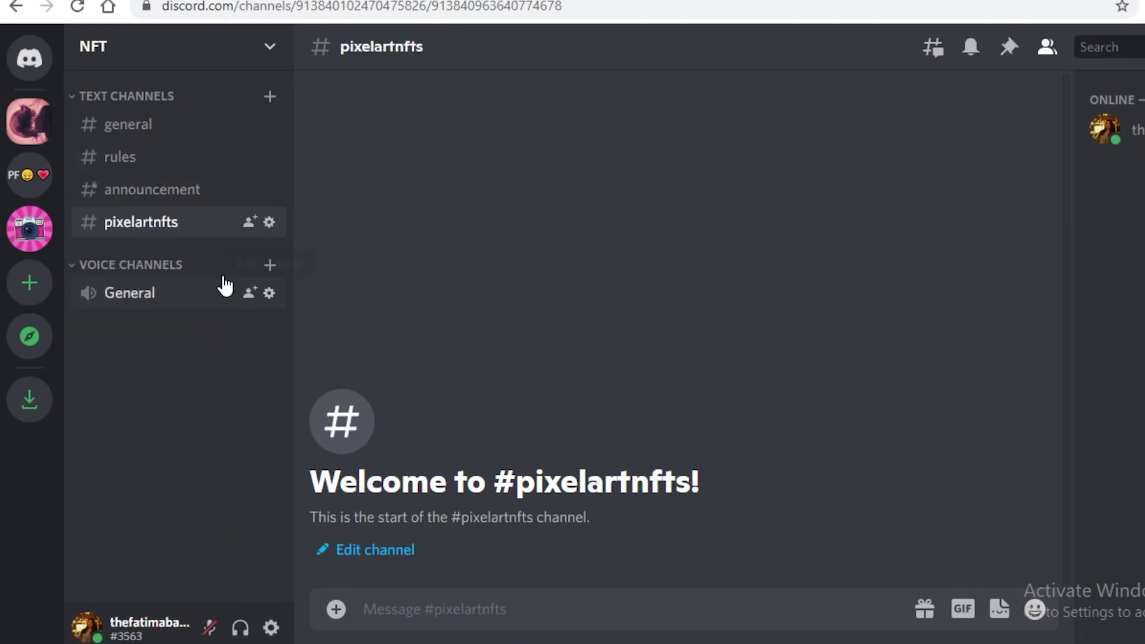
left_click(272, 93)
Create a #talk-zone text channel, then expand the TEXT CHANNELS category again.
left_click(269, 96)
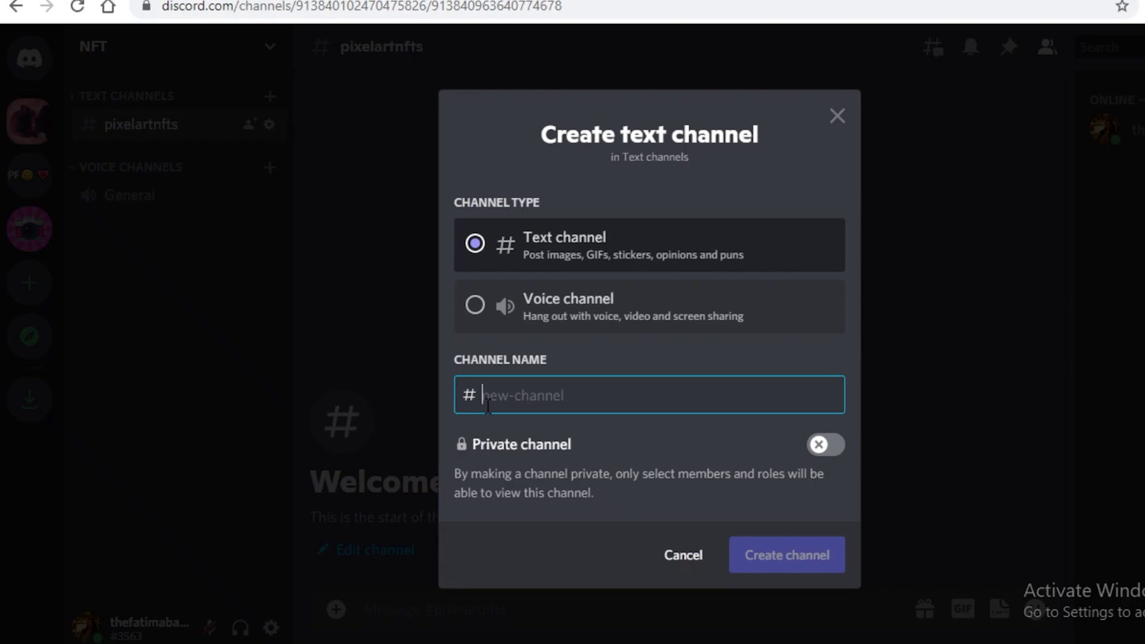
type("dun")
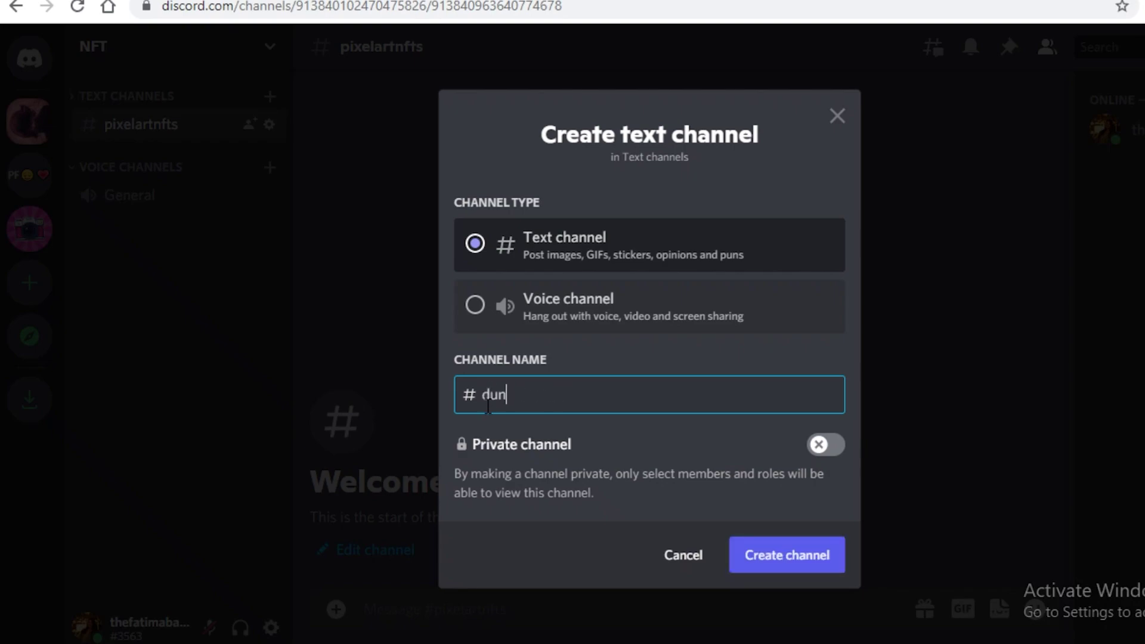
key("BackSpace")
key("BackSpace")
key("BackSpace")
type("chill")
key("BackSpace")
key("BackSpace")
key("BackSpace")
key("BackSpace")
key("BackSpace")
type("talk")
left_click(764, 552)
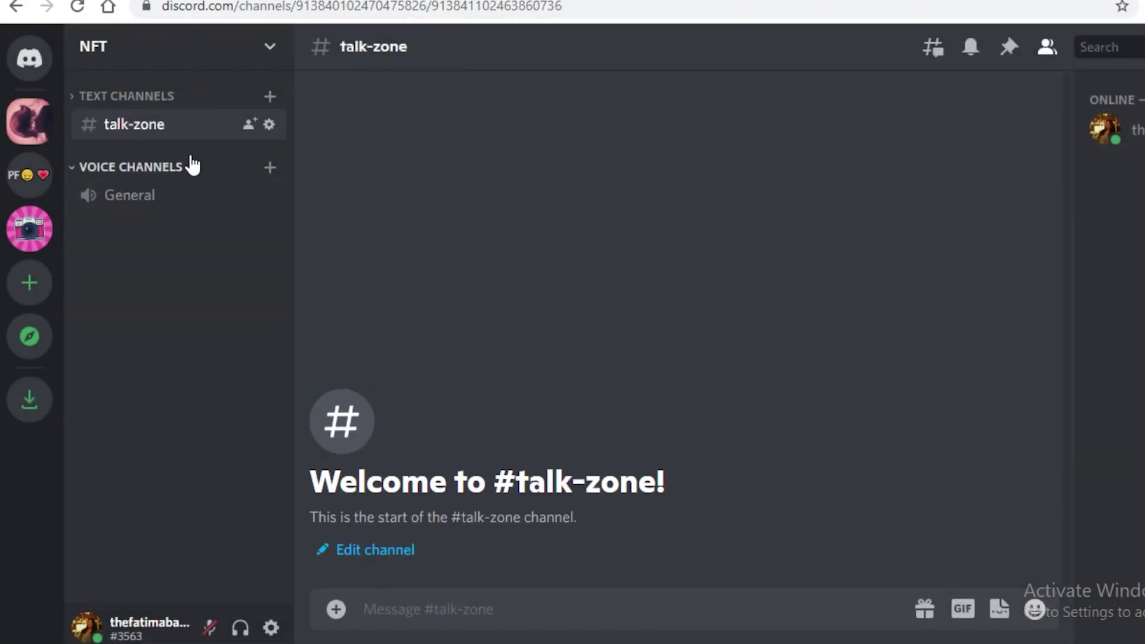
left_click(183, 103)
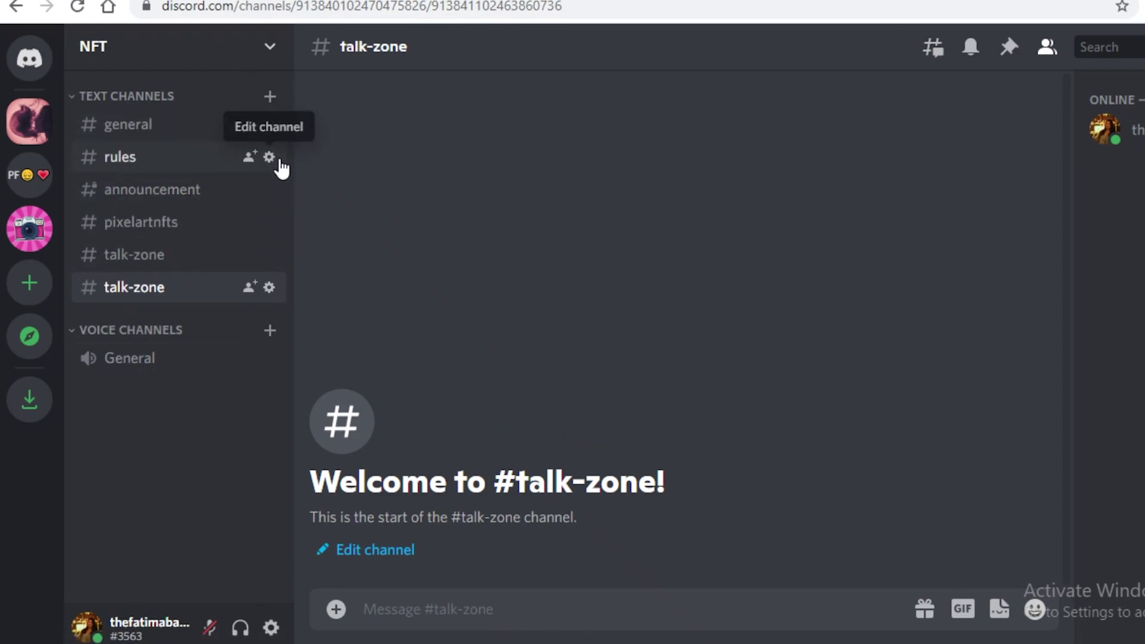
Generate and copy a new invite link from the rules channel settings, then close them.
left_click(271, 158)
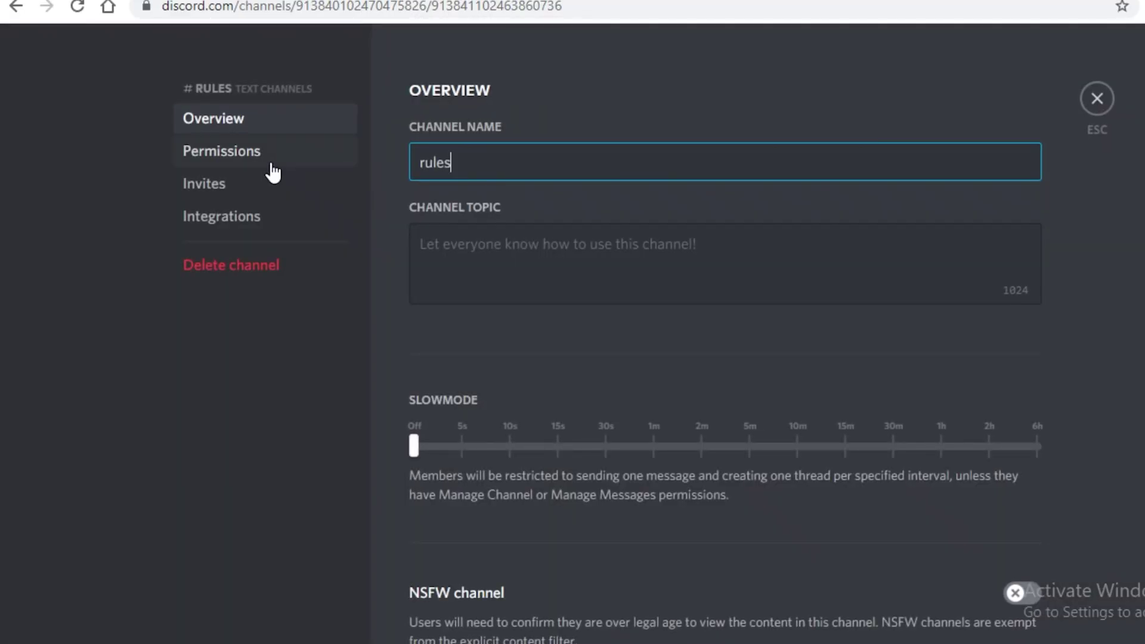
left_click(233, 181)
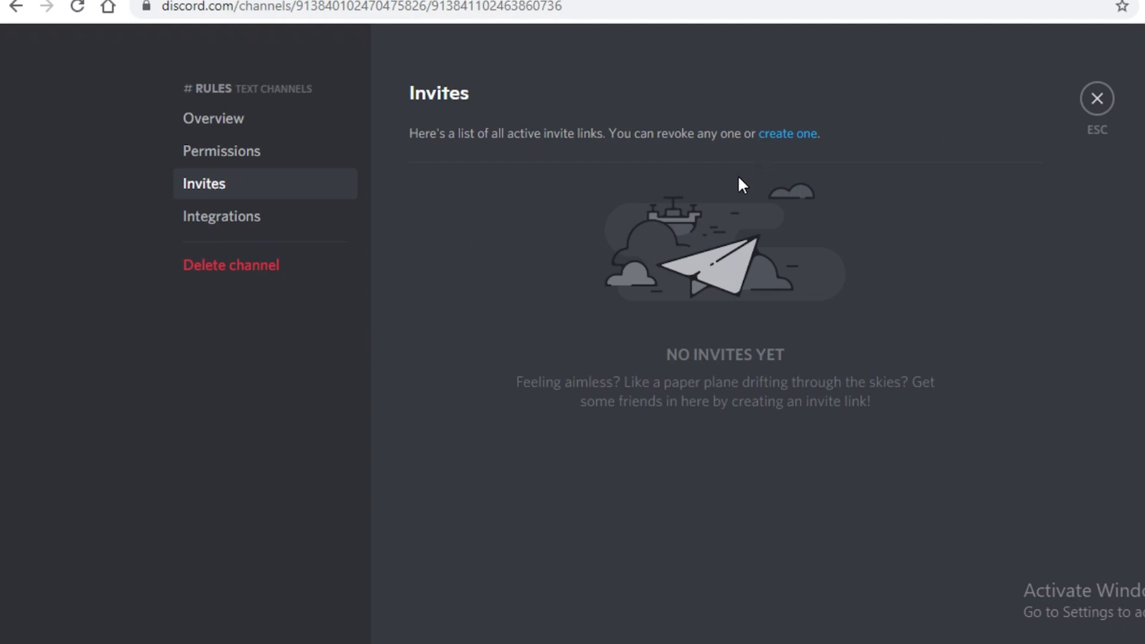
left_click(779, 134)
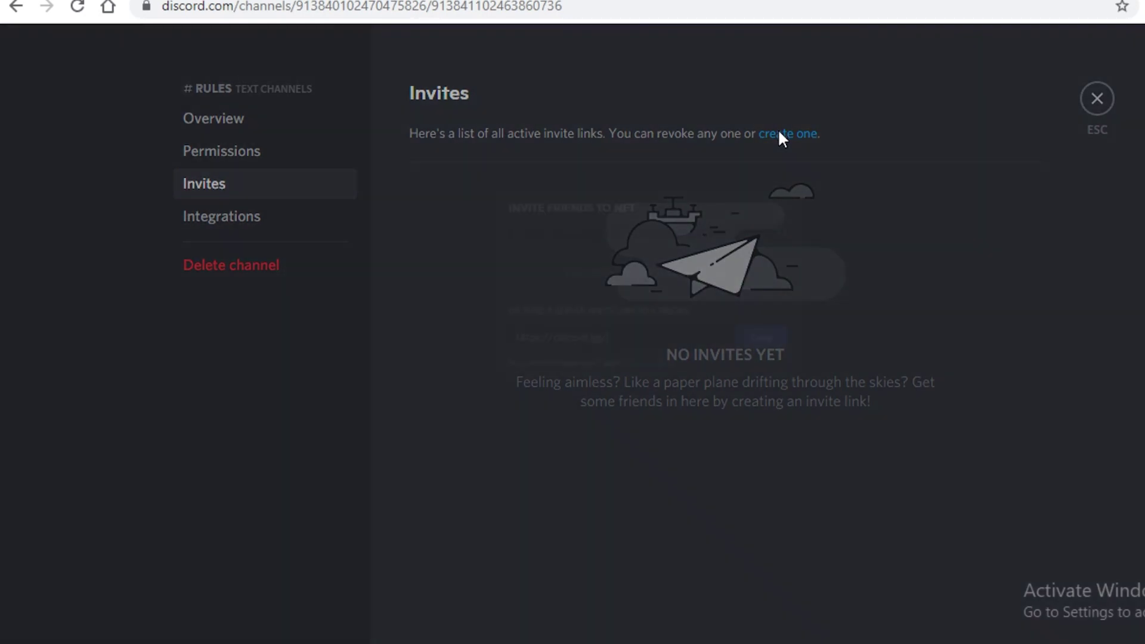
left_click(832, 169)
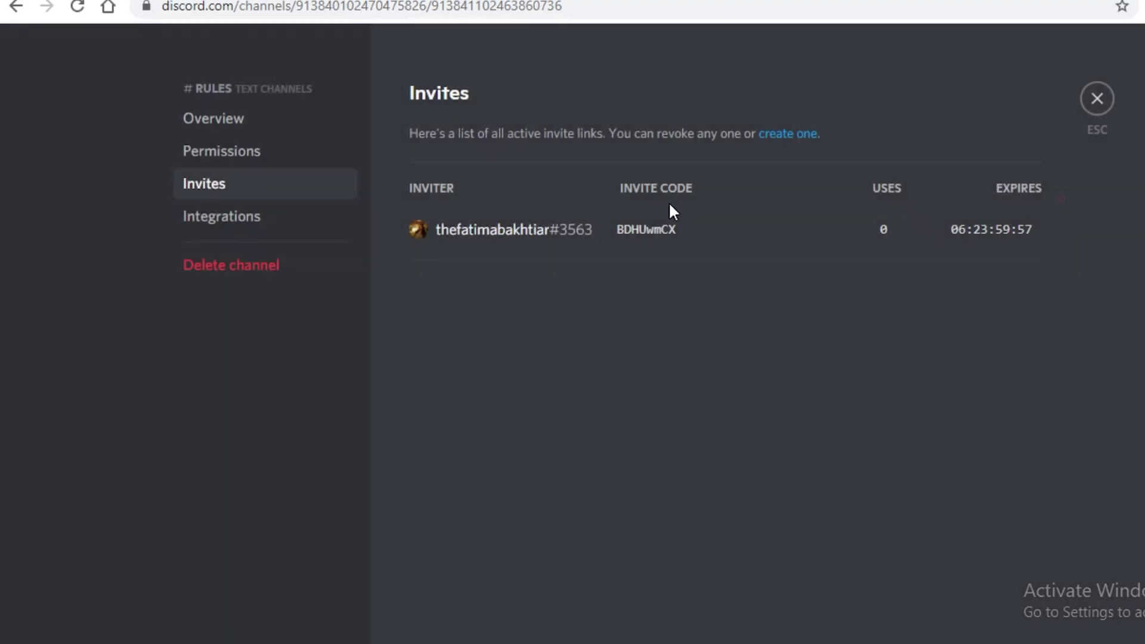
left_click(798, 135)
left_click(802, 479)
left_click(1098, 337)
left_click(1099, 99)
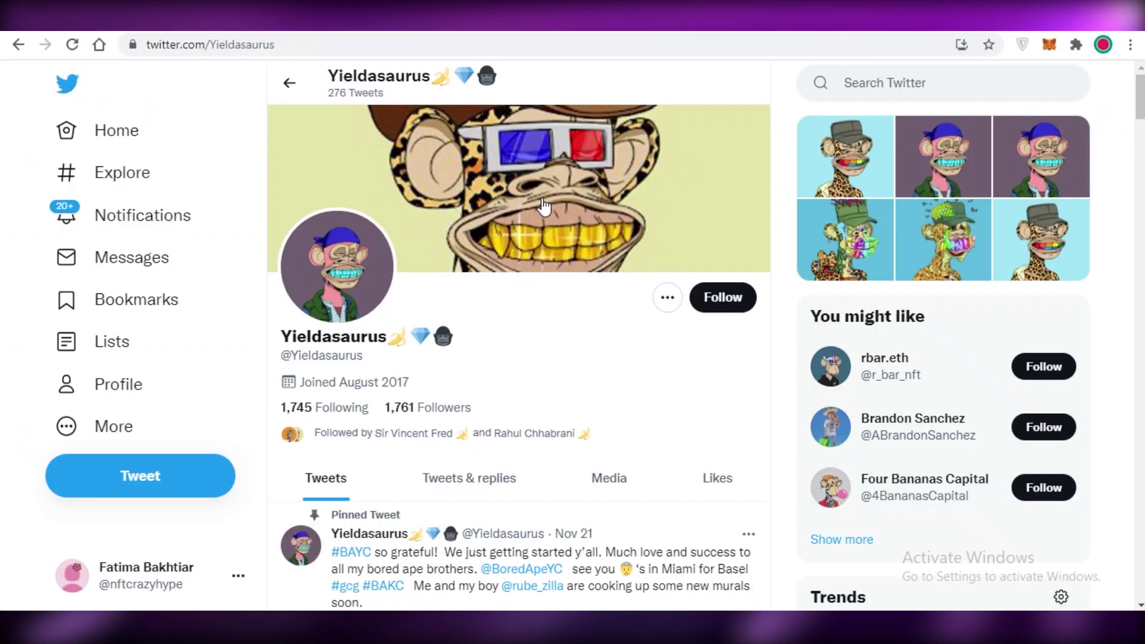
scroll(662, 366, "down", 7)
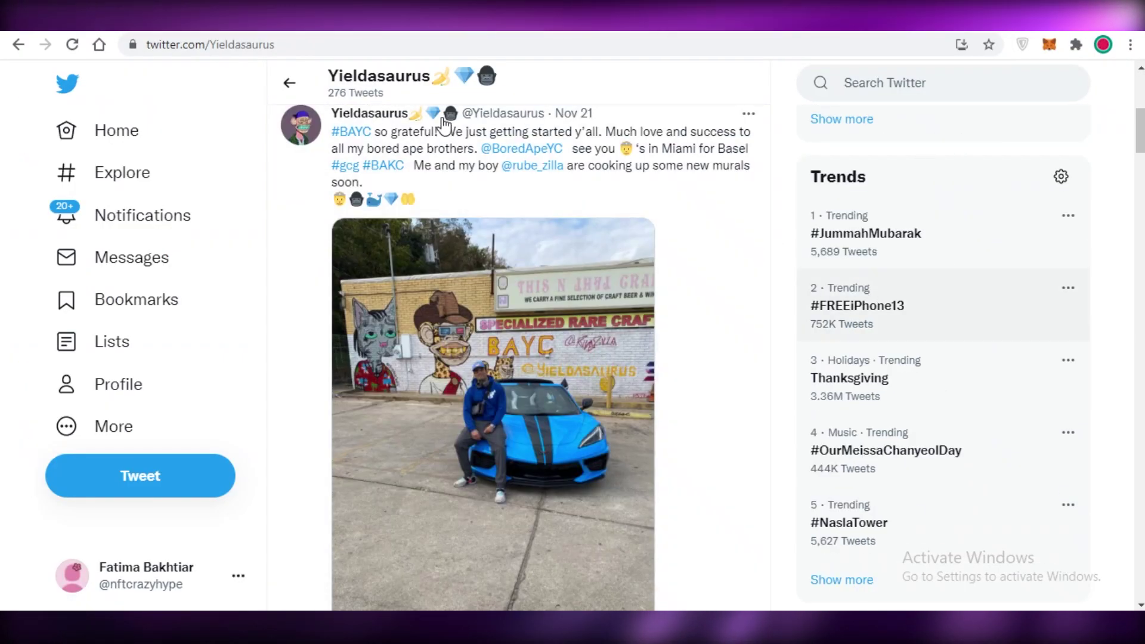
scroll(281, 225, "up", 7)
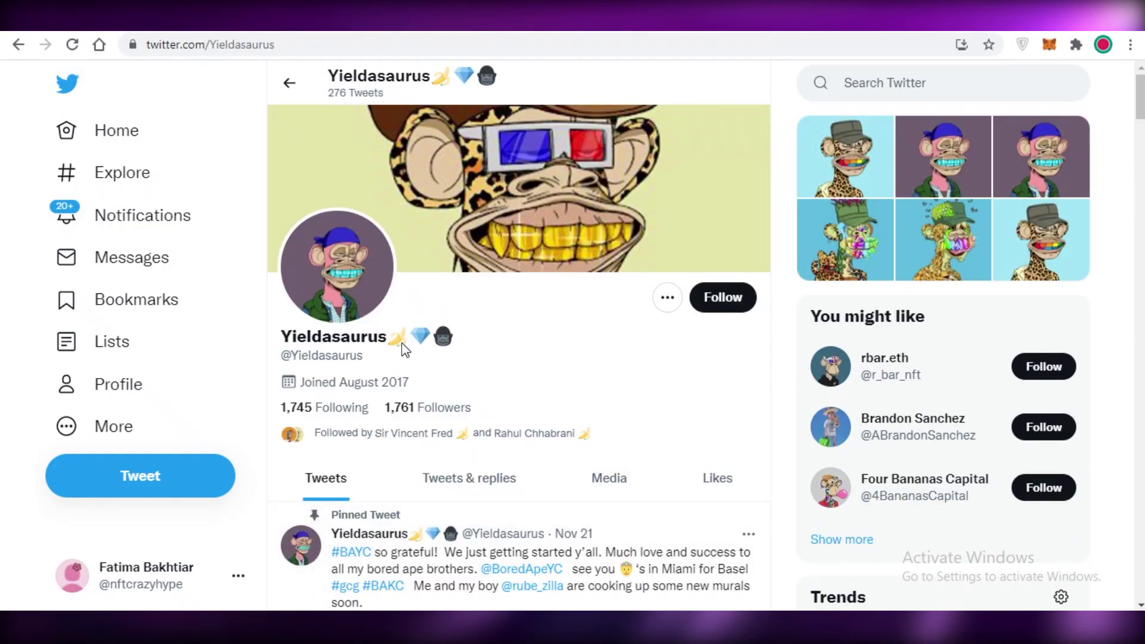
scroll(408, 361, "down", 9)
scroll(545, 341, "down", 10)
scroll(557, 286, "up", 5)
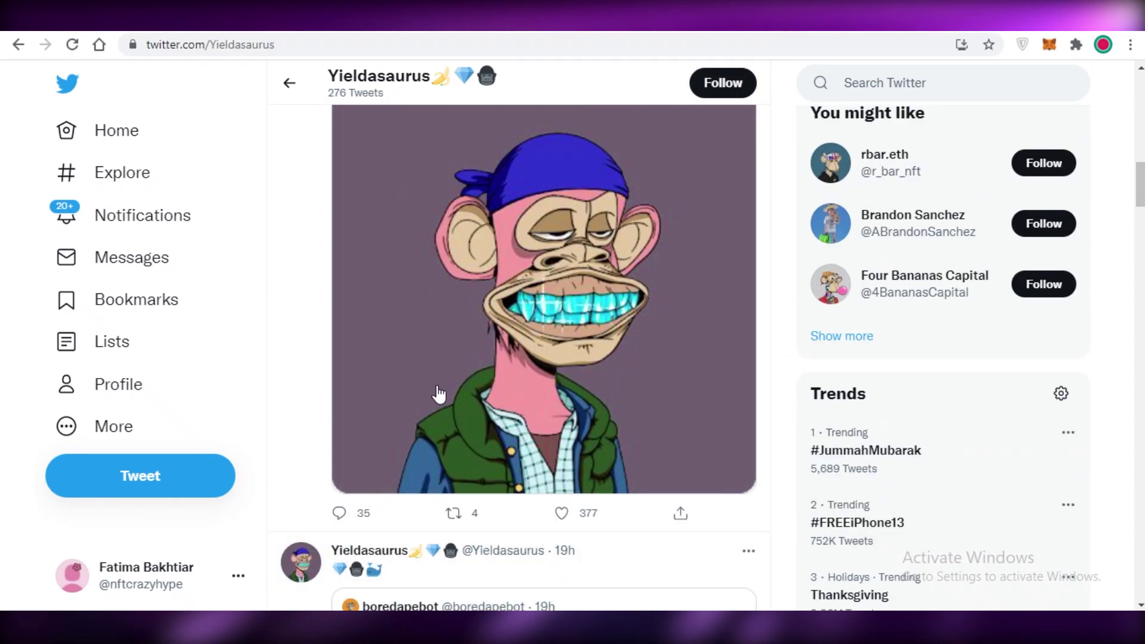
scroll(440, 395, "down", 5)
scroll(334, 370, "down", 4)
scroll(340, 389, "up", 15)
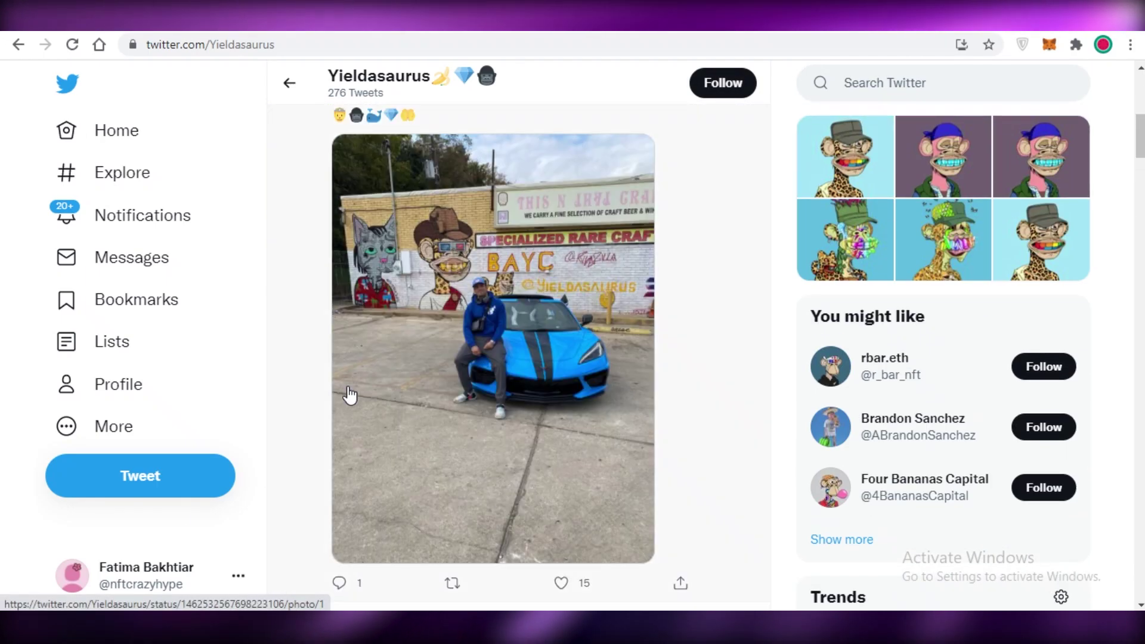
scroll(302, 213, "down", 20)
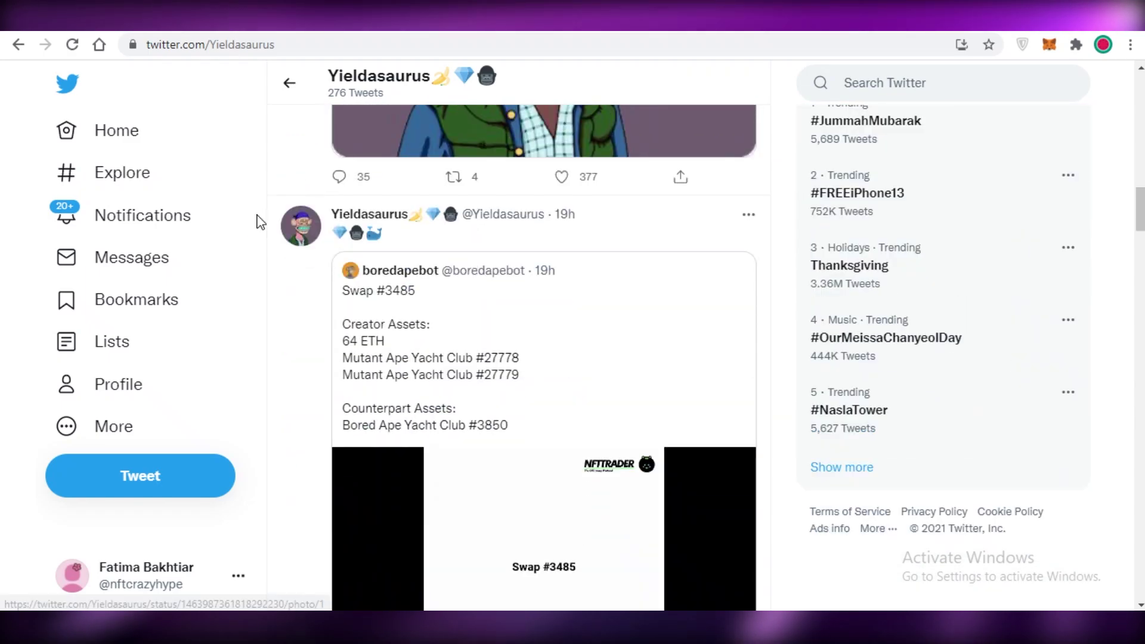
scroll(539, 340, "down", 15)
scroll(531, 358, "up", 20)
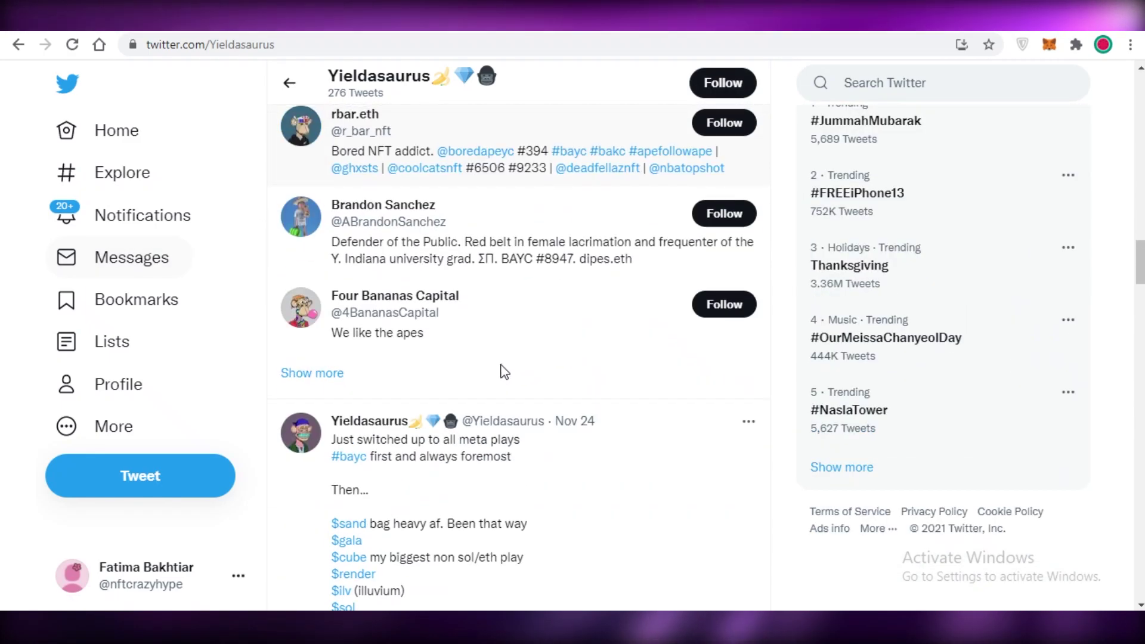
scroll(398, 421, "down", 4)
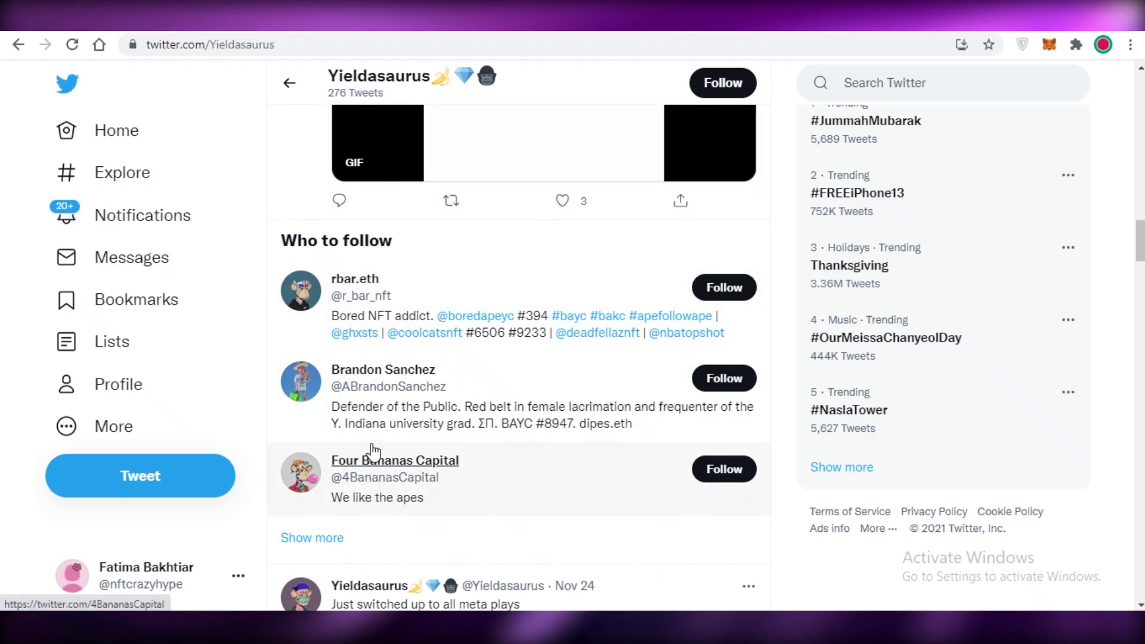
Browse the Four Bananas Capital profile's ape tweets, then return to Discord's #talk-zone.
left_click(360, 467)
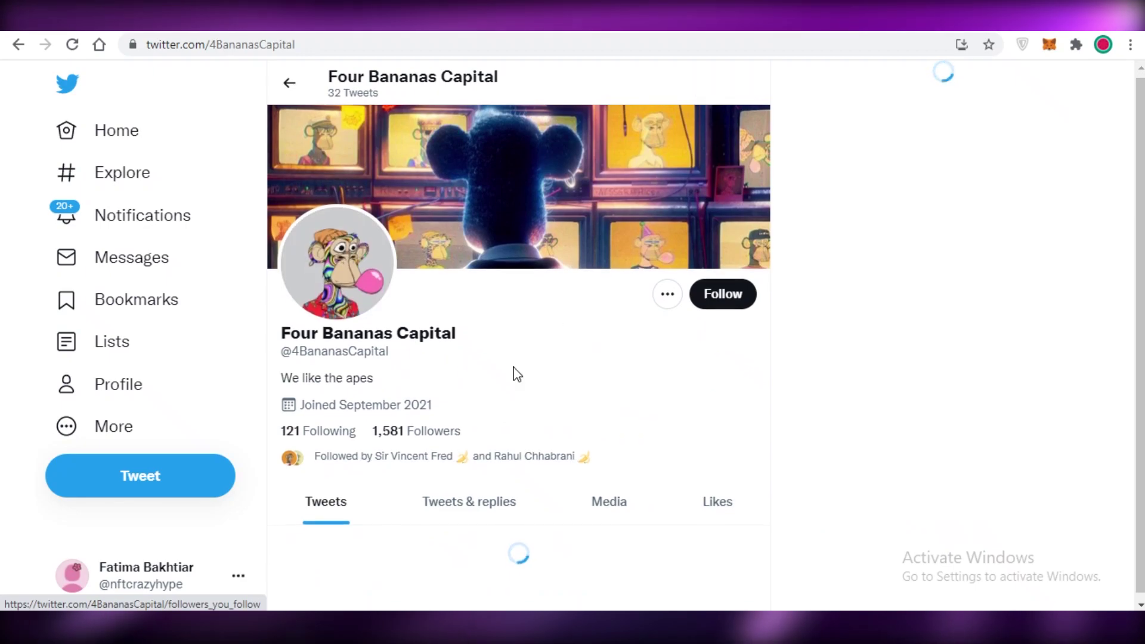
scroll(743, 481, "down", 10)
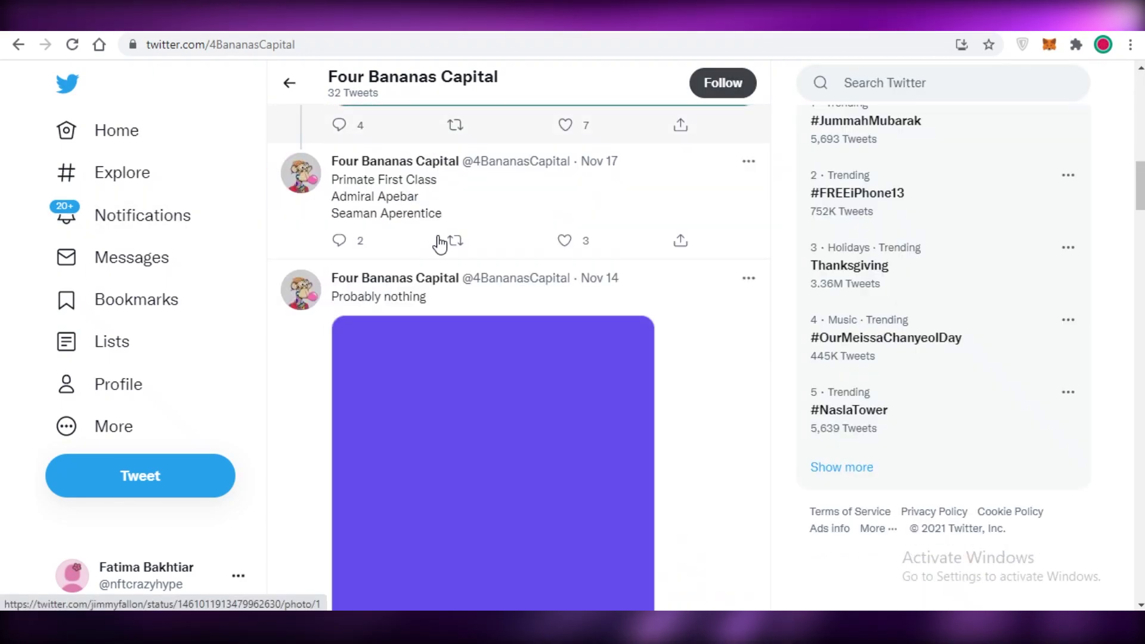
scroll(431, 255, "up", 3)
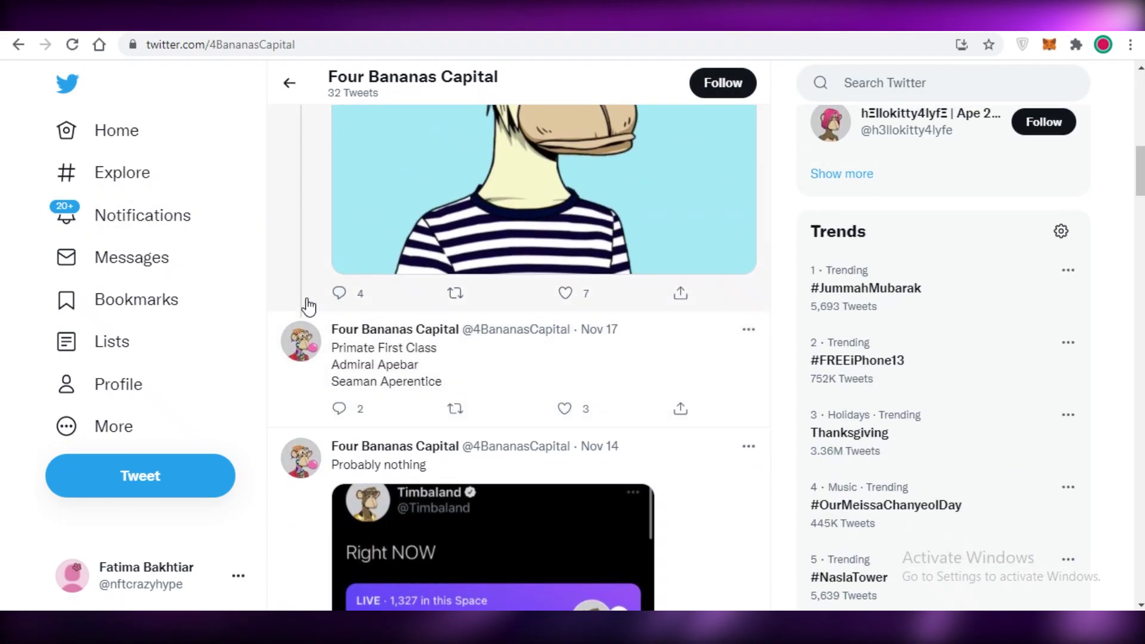
scroll(567, 312, "down", 8)
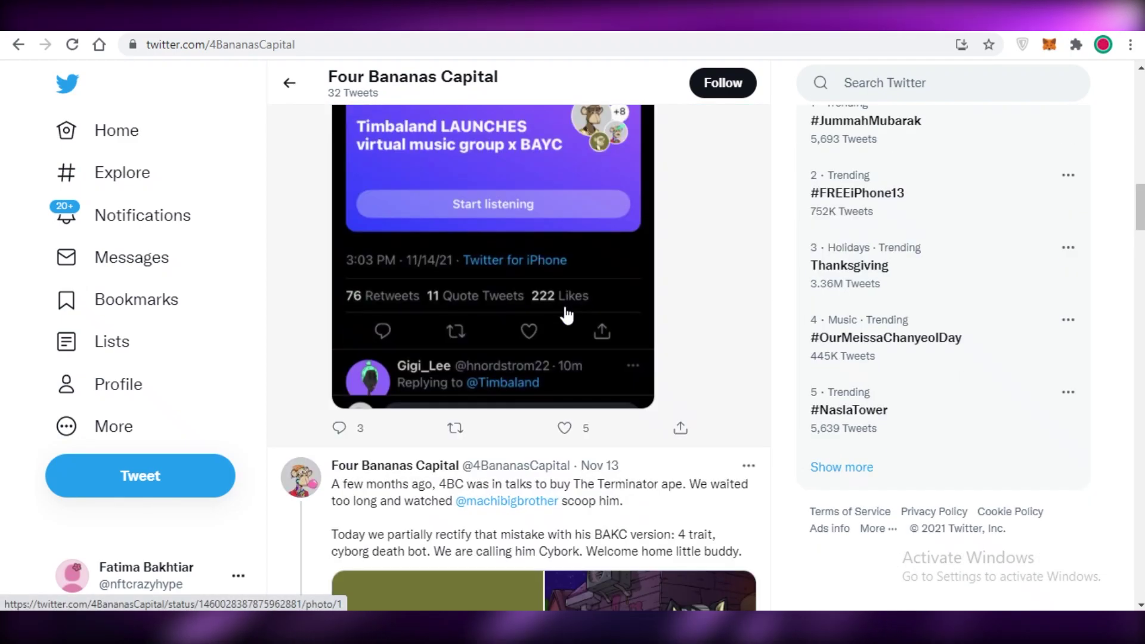
scroll(481, 307, "down", 8)
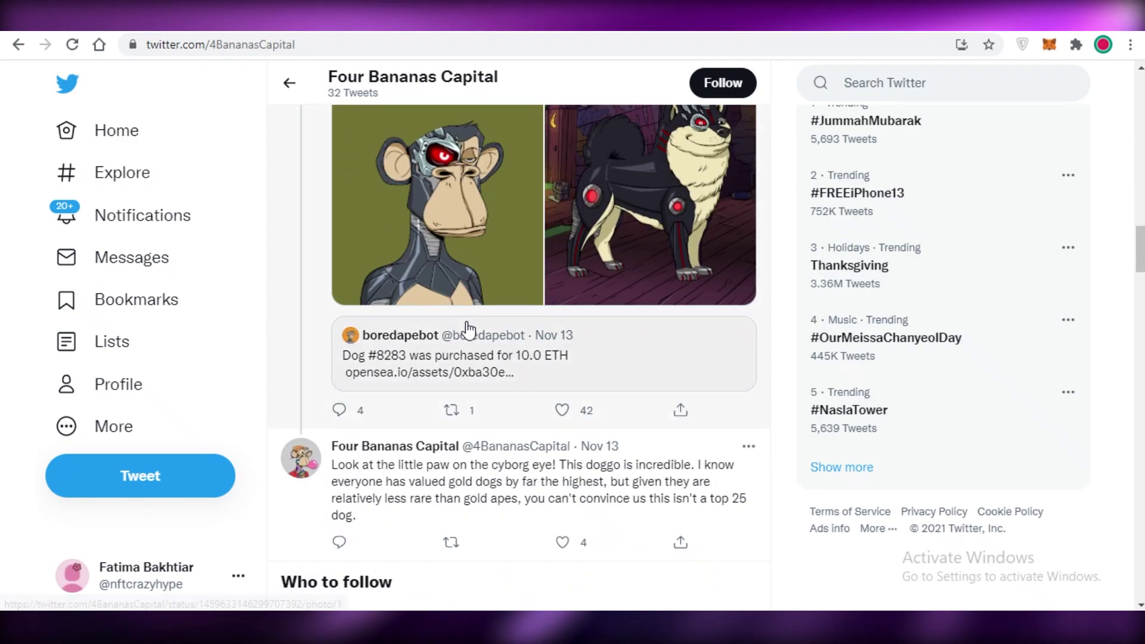
scroll(468, 334, "down", 8)
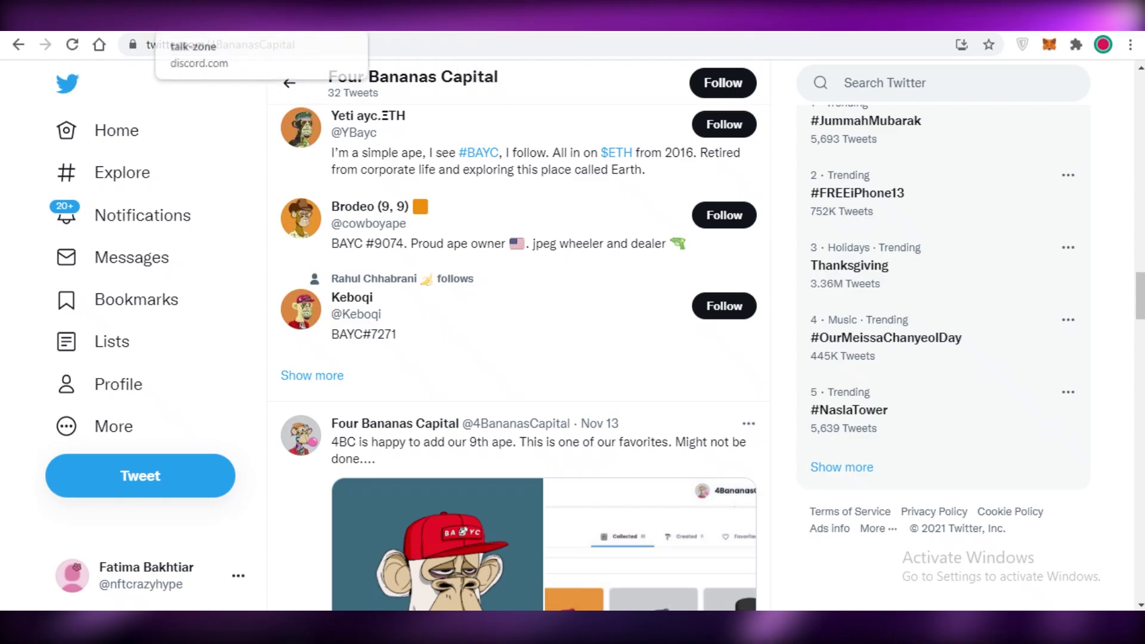
left_click(197, 24)
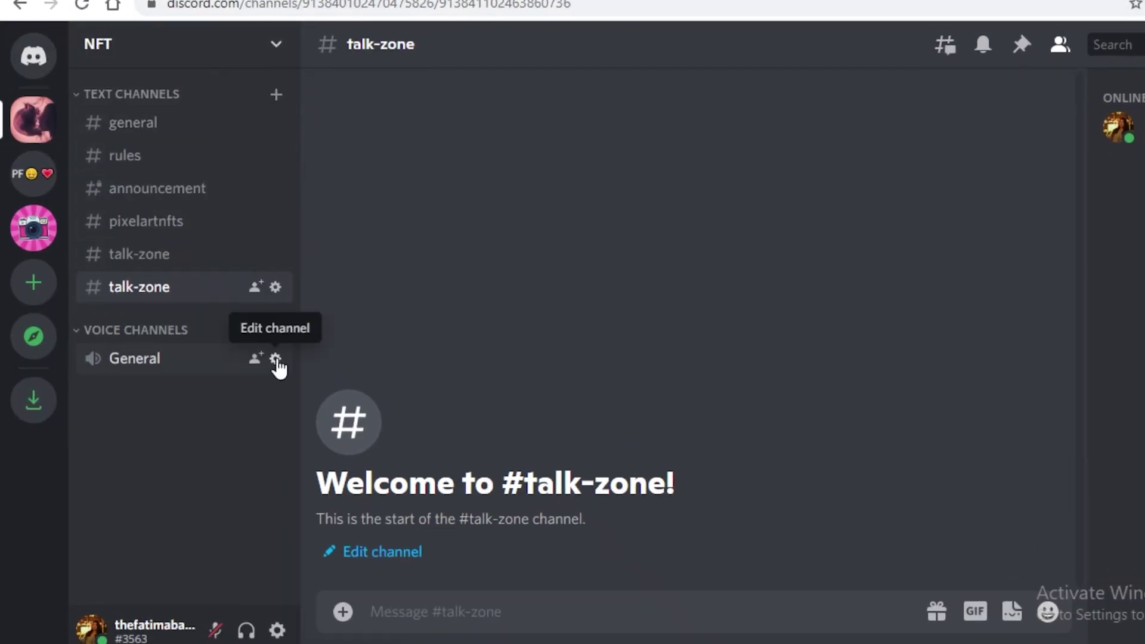
Create a voice channel named MEETINGS under Voice Channels.
left_click(276, 330)
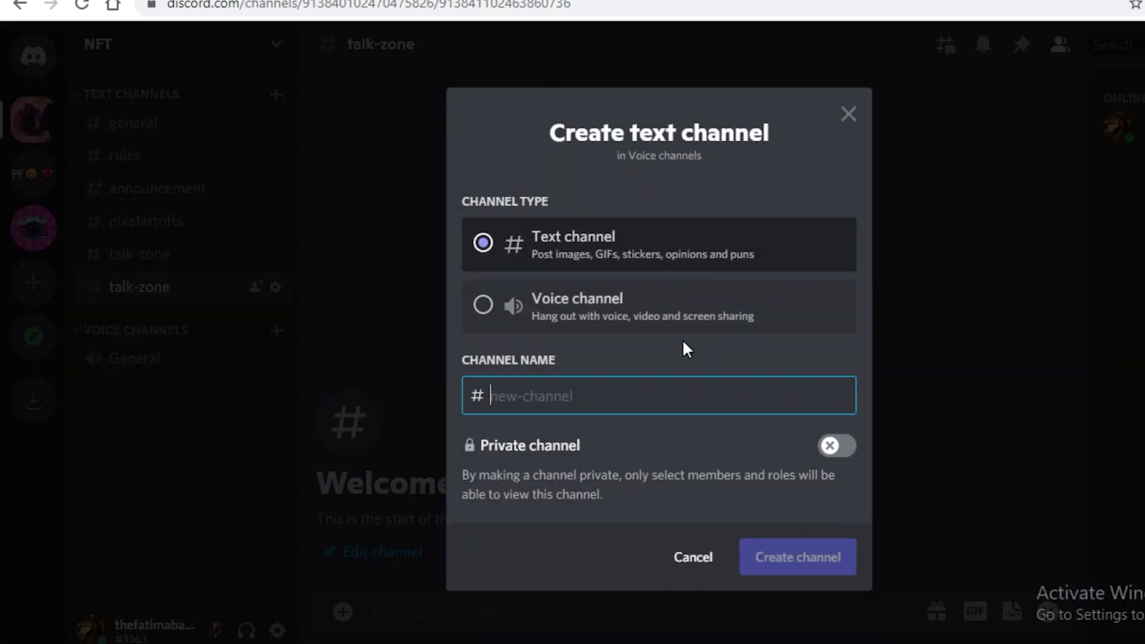
left_click(557, 310)
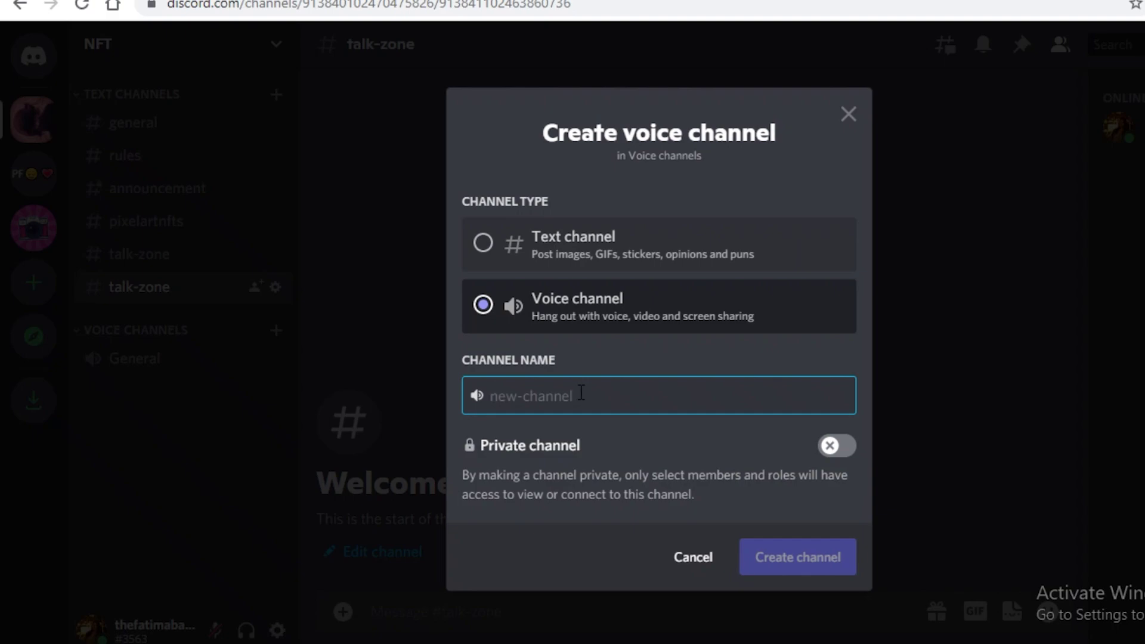
type("VO")
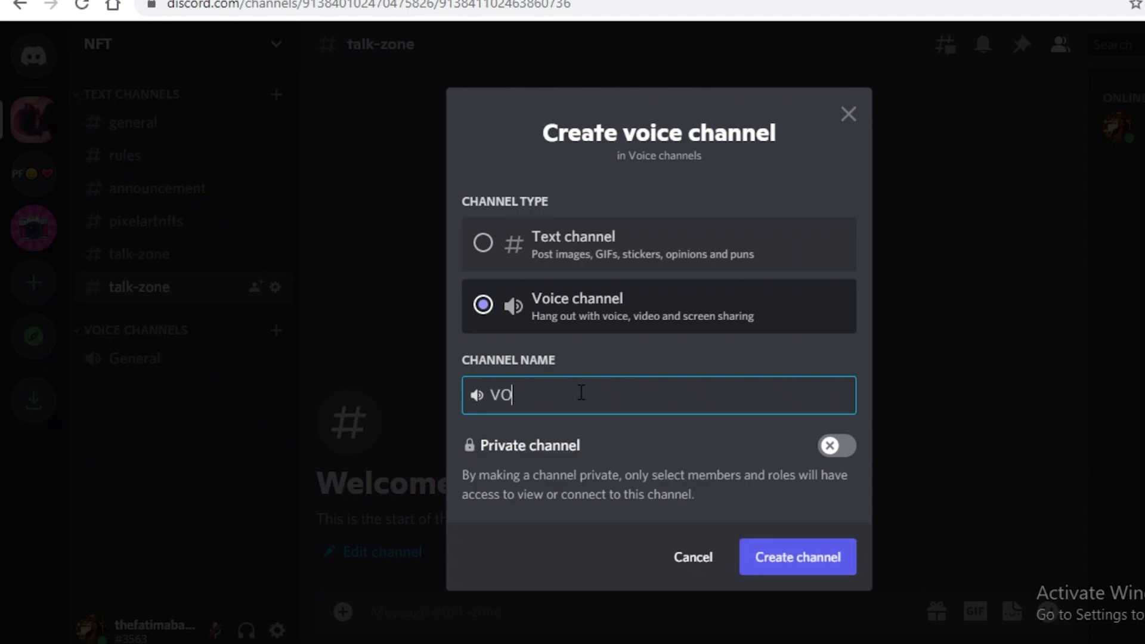
key("BackSpace")
key("BackSpace")
type("CO=")
key("BackSpace")
key("BackSpace")
key("BackSpace")
type("ME")
key("Return")
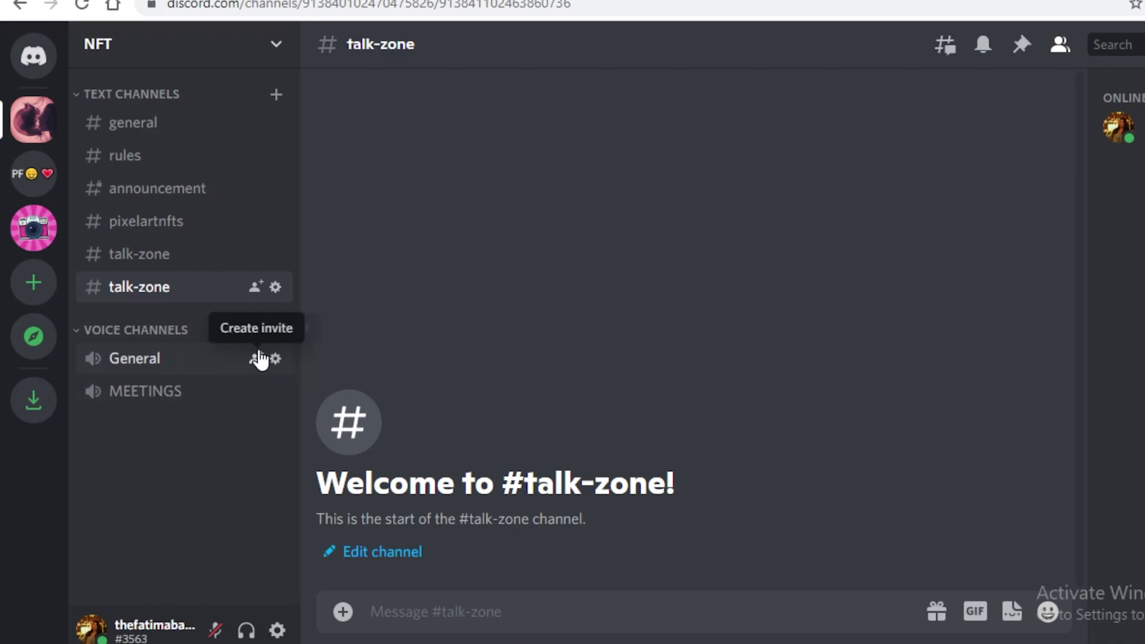
Create a talk-zone text channel inside the voice channels category.
left_click(273, 333)
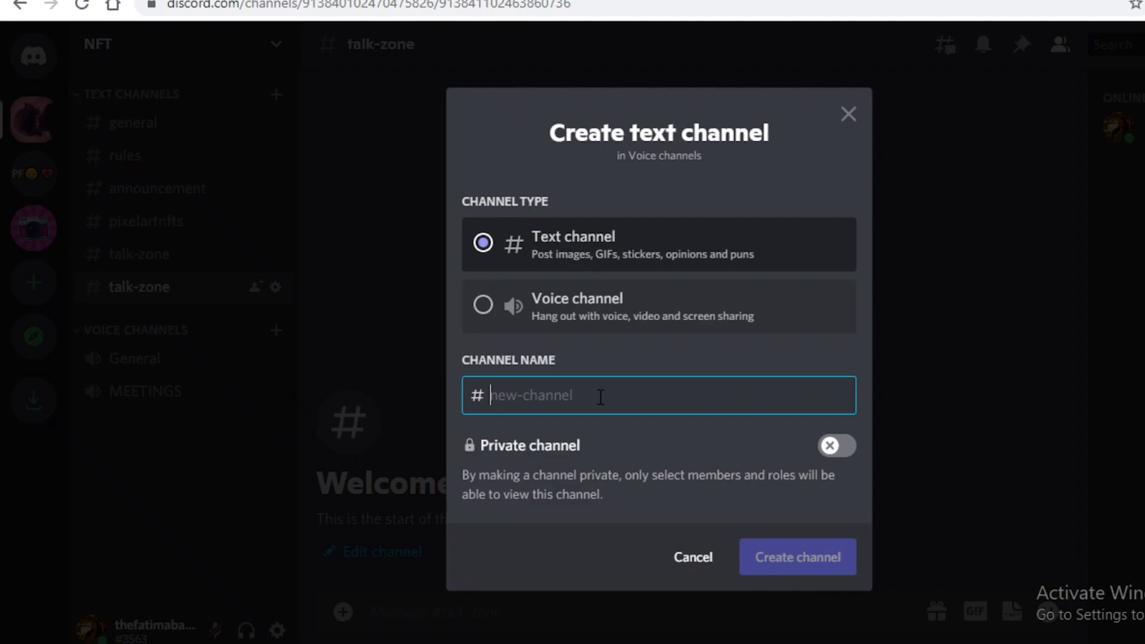
right_click(601, 397)
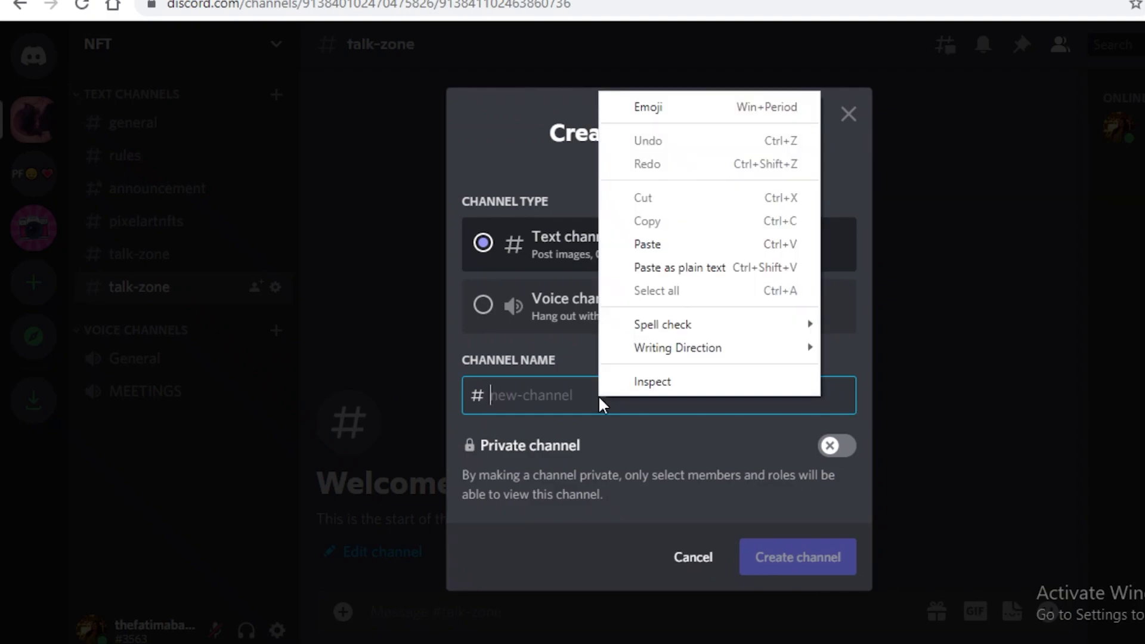
left_click(584, 405)
type("talk-zone")
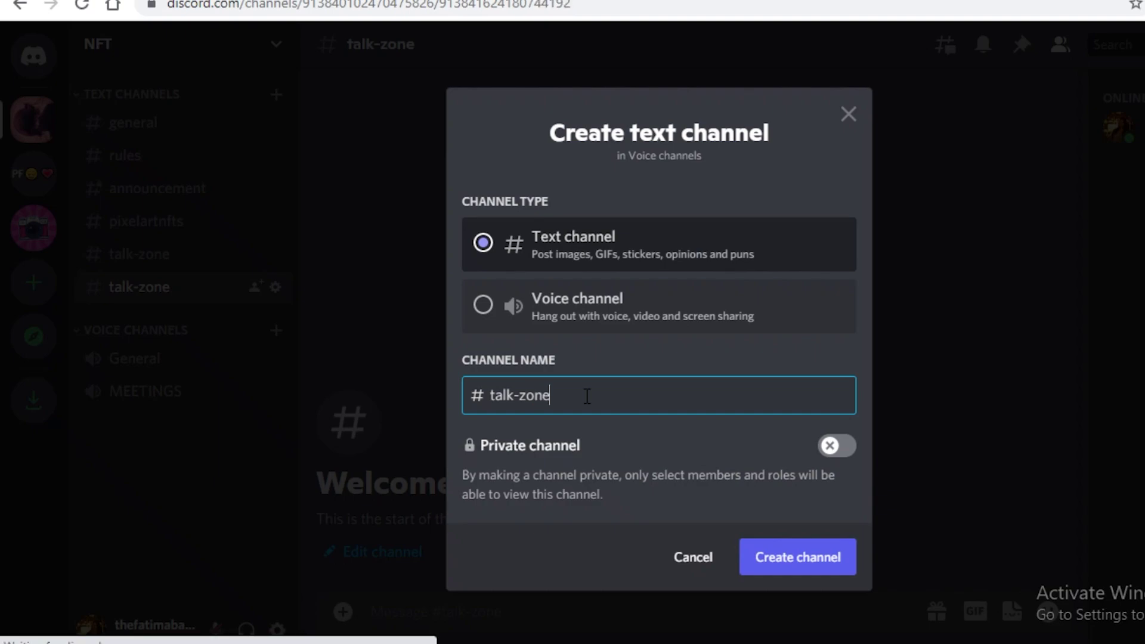
key("Return")
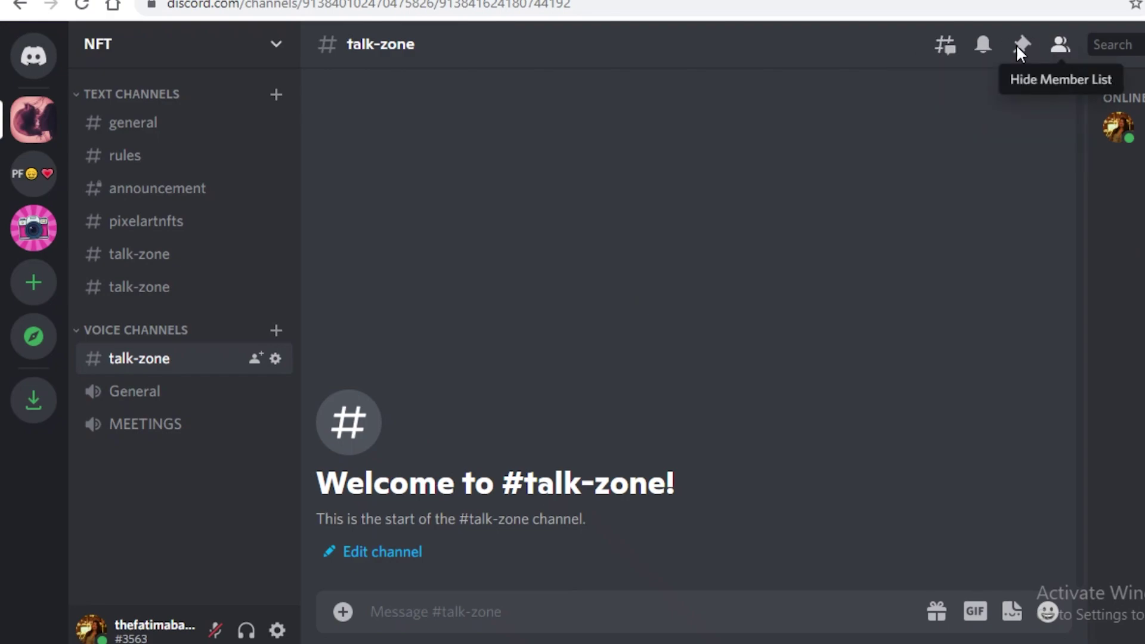
Start a #pixelartnfts thread named DAFTPUNK PIXEL ART with starter message 'ASDDASDAS'.
left_click(944, 48)
key("Escape")
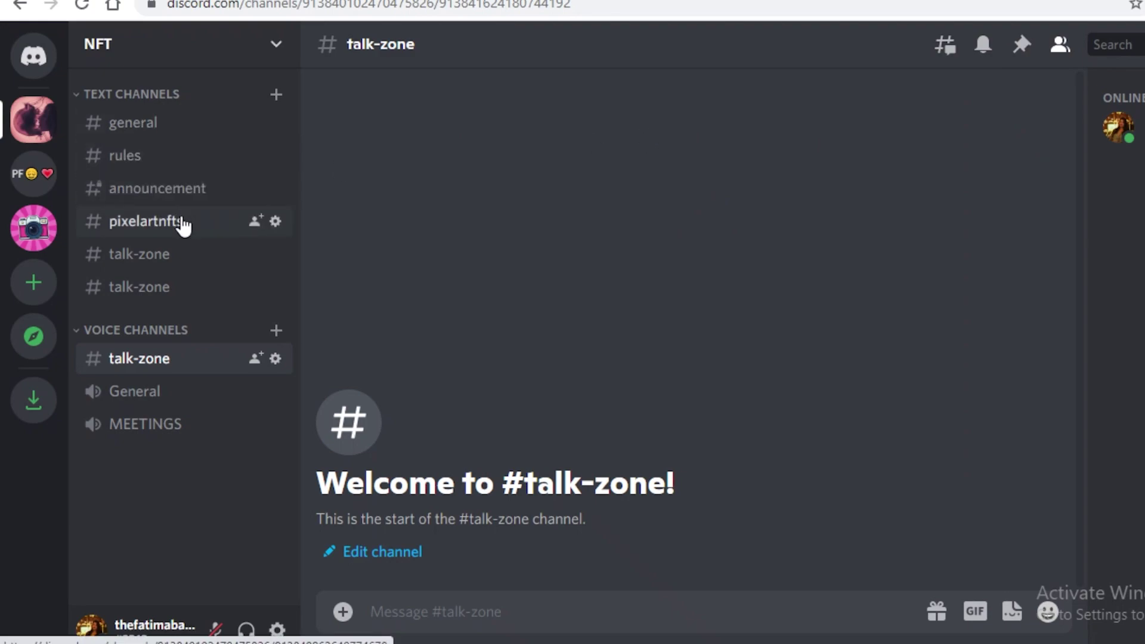
left_click(945, 48)
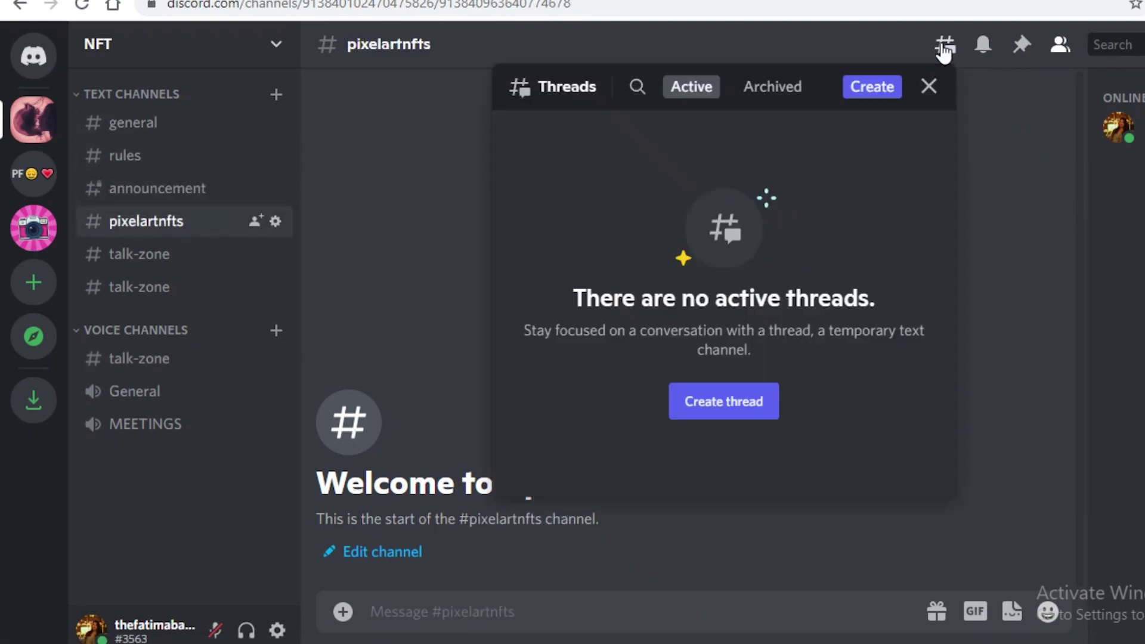
left_click(872, 87)
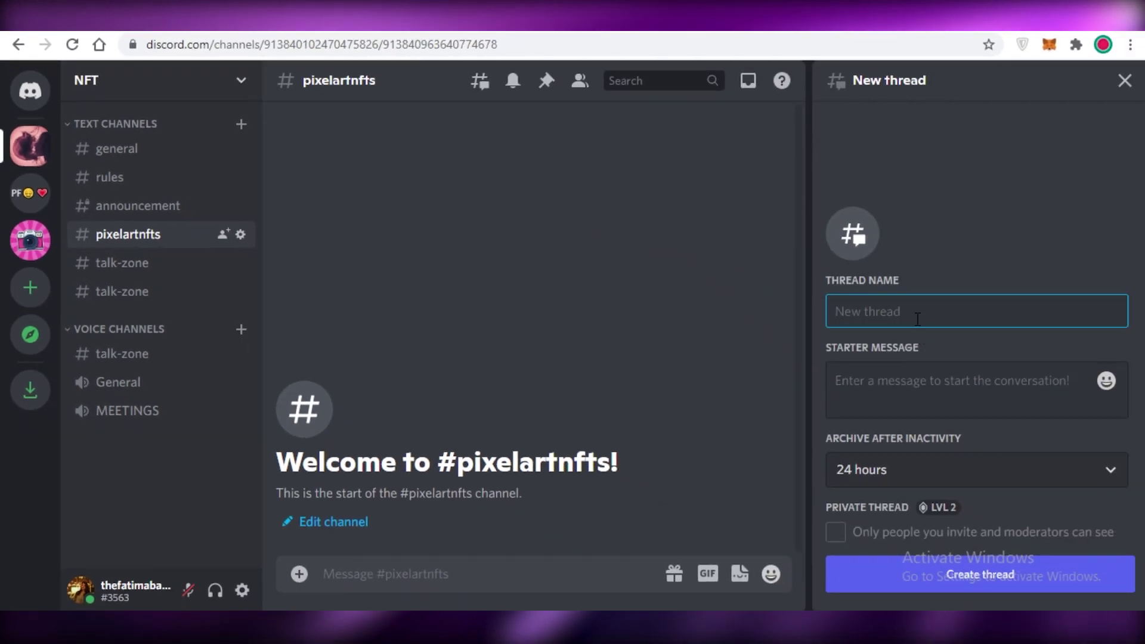
type("DAFTP")
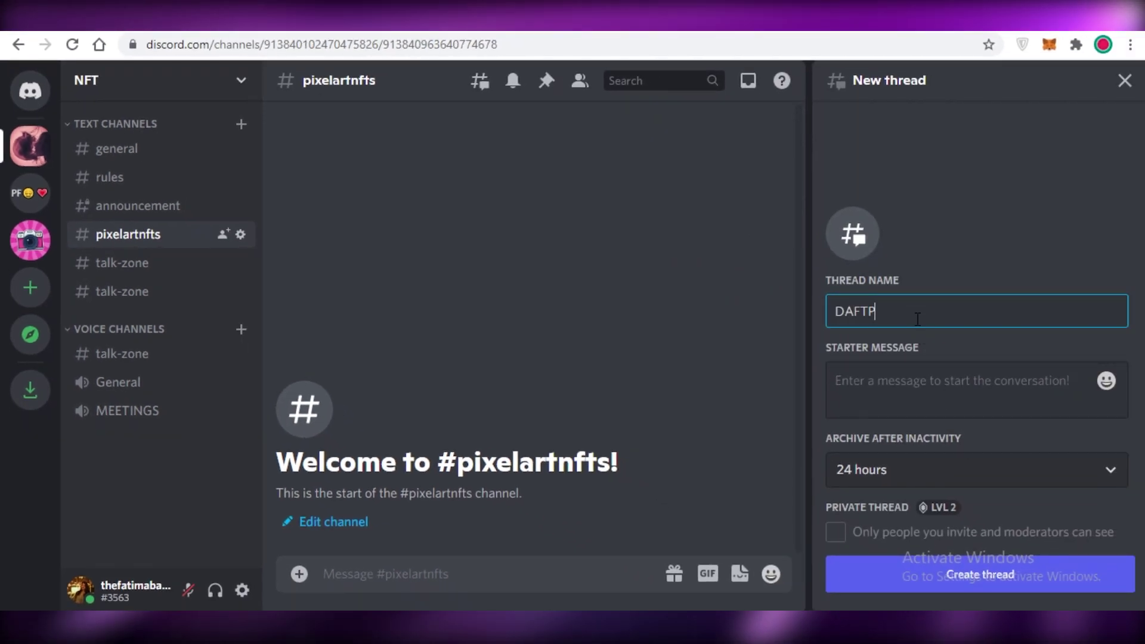
type("UNK PIXEL")
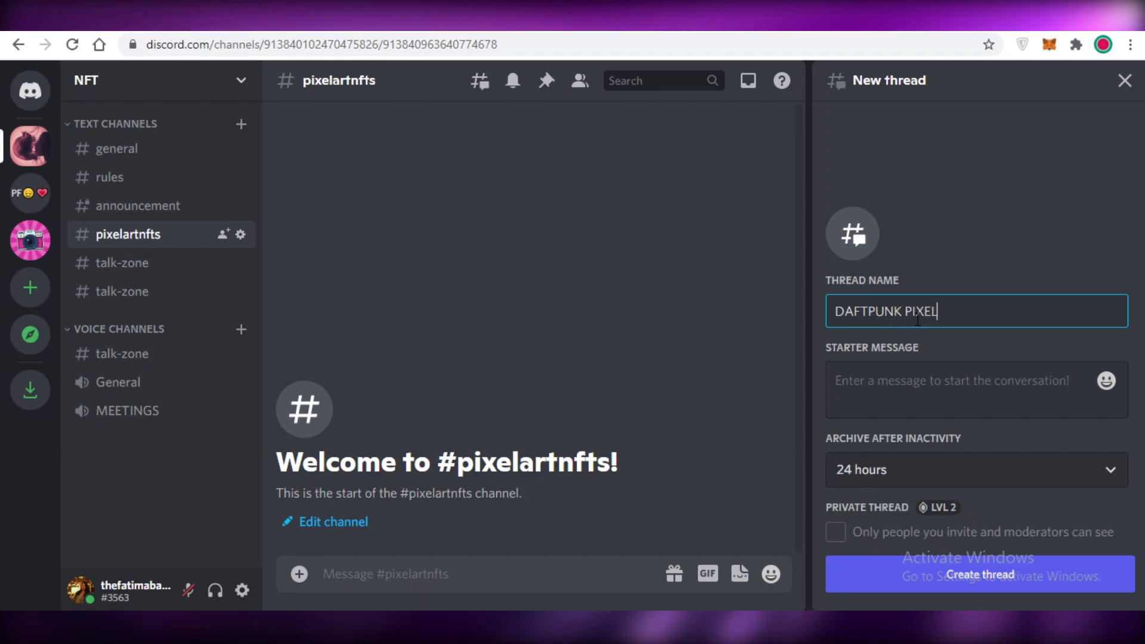
type(" ART")
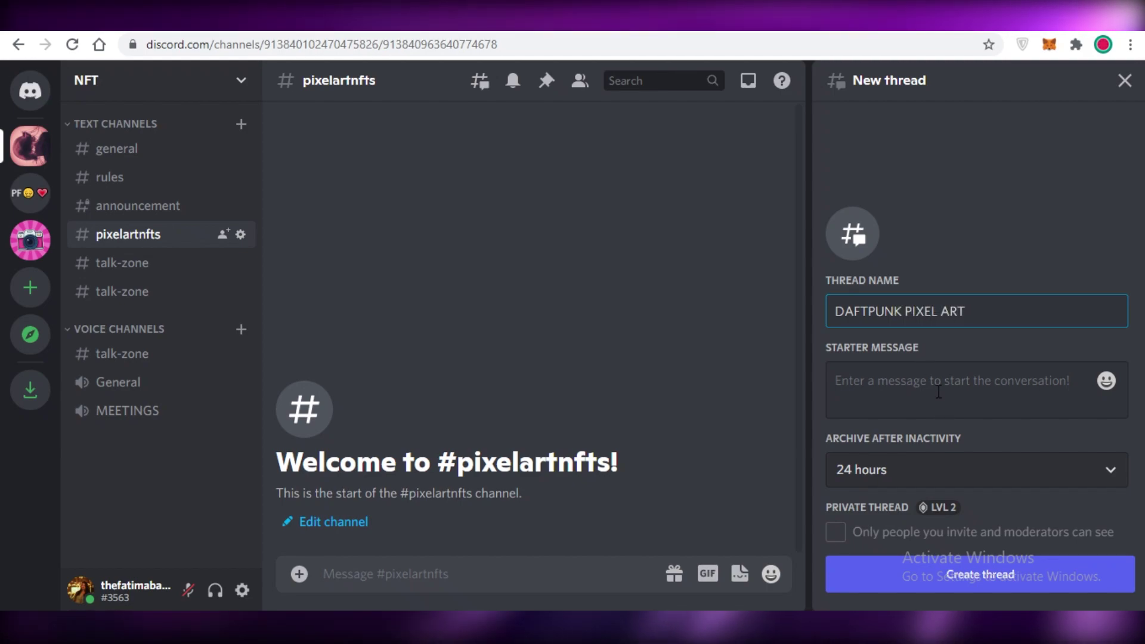
left_click(938, 392)
type("ASDDASDAS")
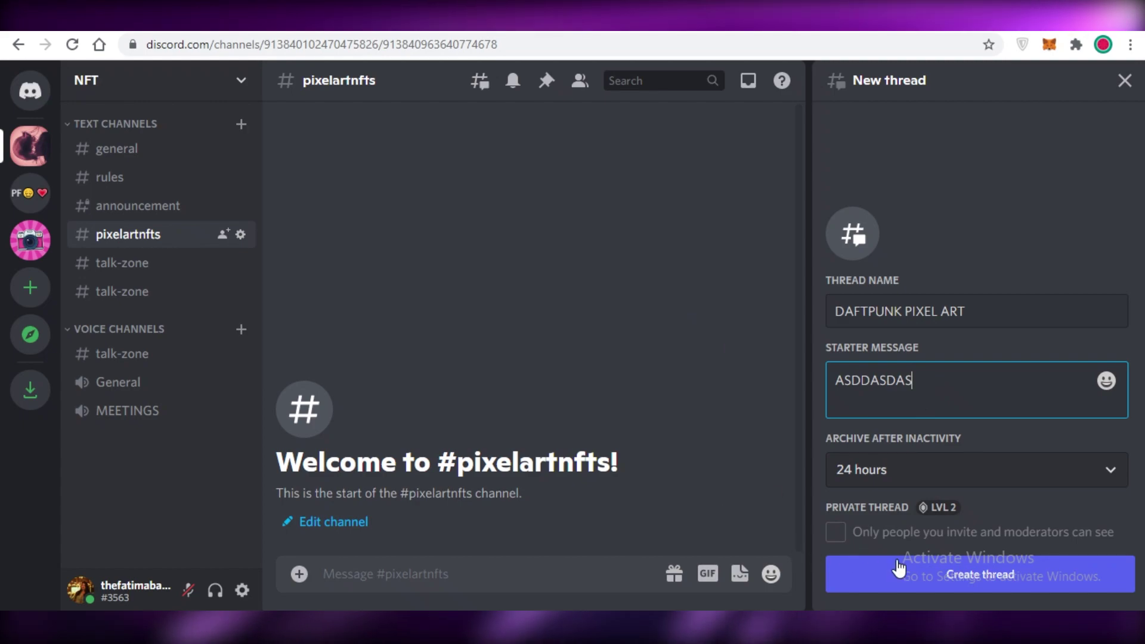
left_click(899, 568)
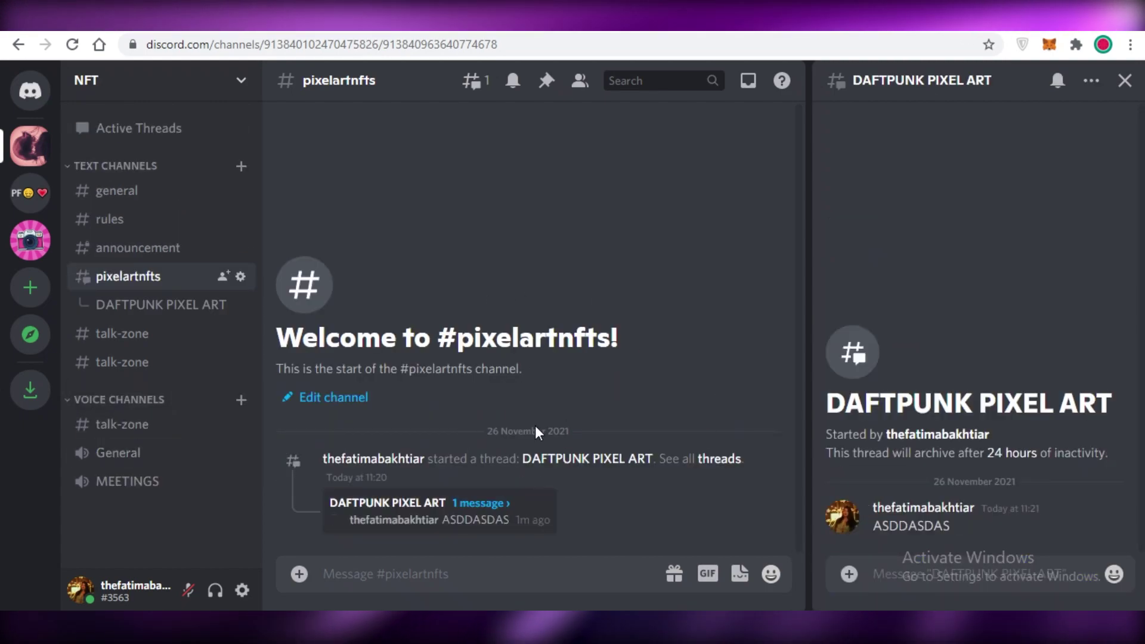